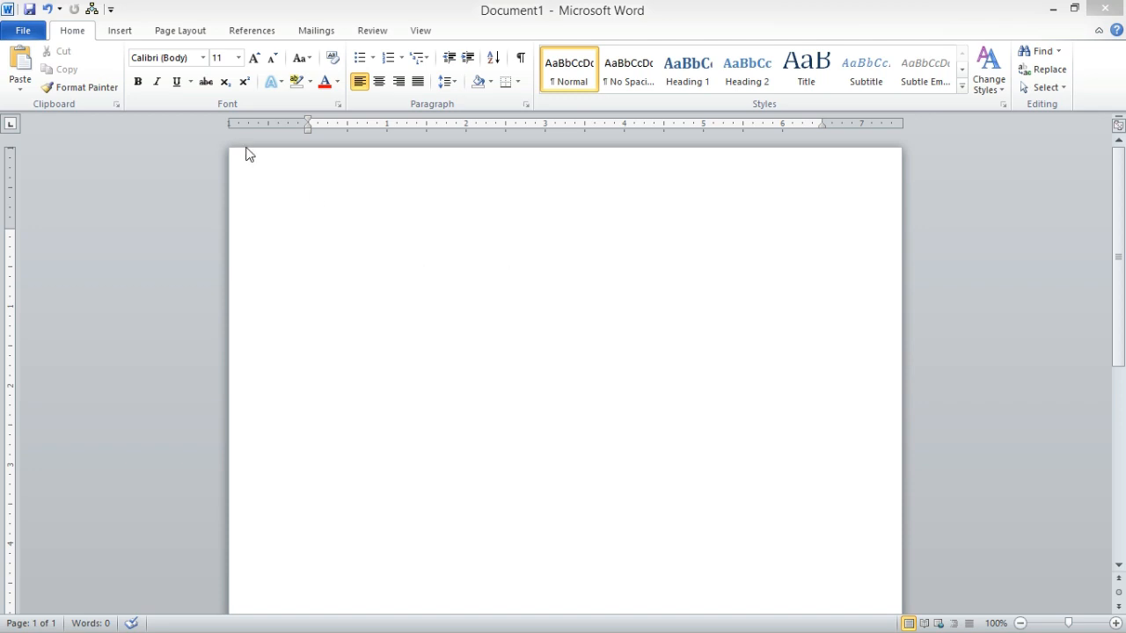
Step: Insert a table with three columns and five rows using the table size grid
left_click(121, 33)
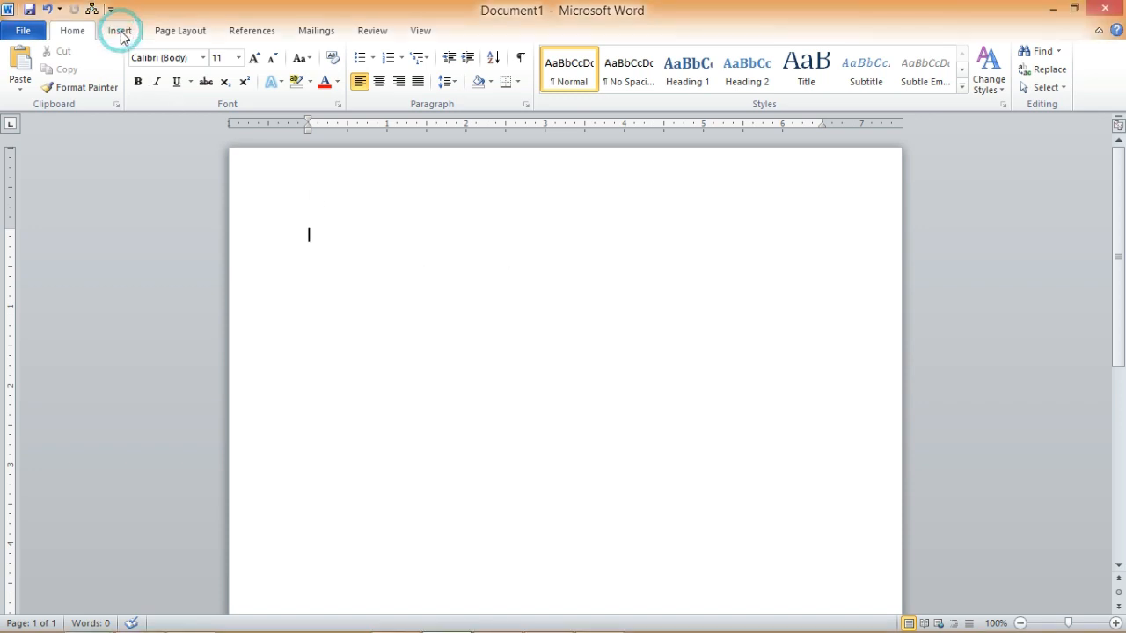
left_click(121, 32)
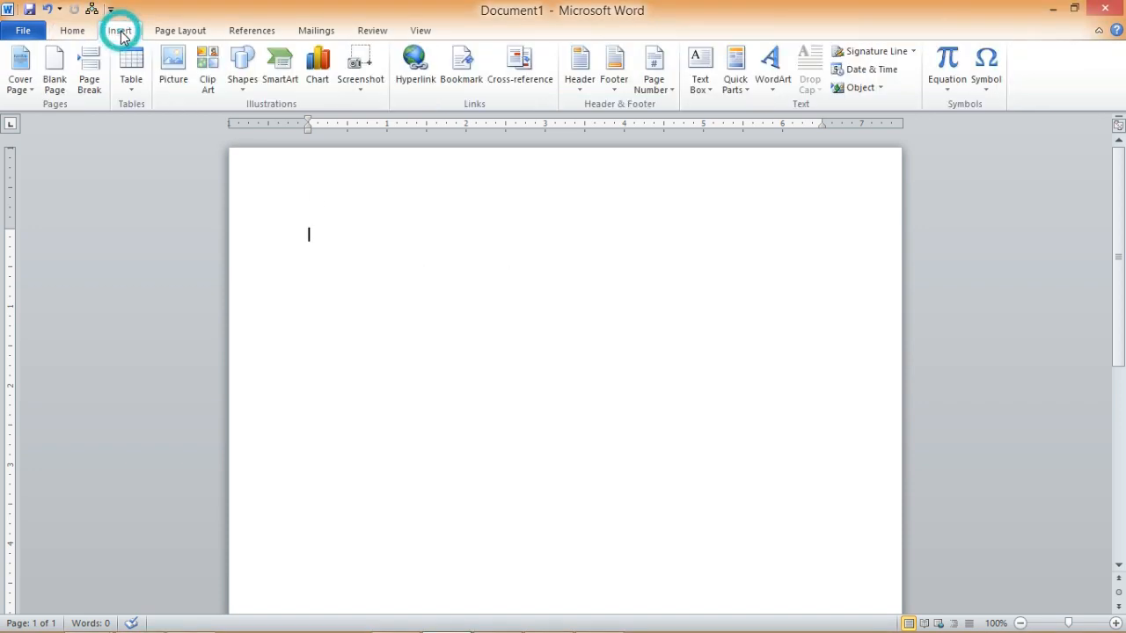
left_click(133, 93)
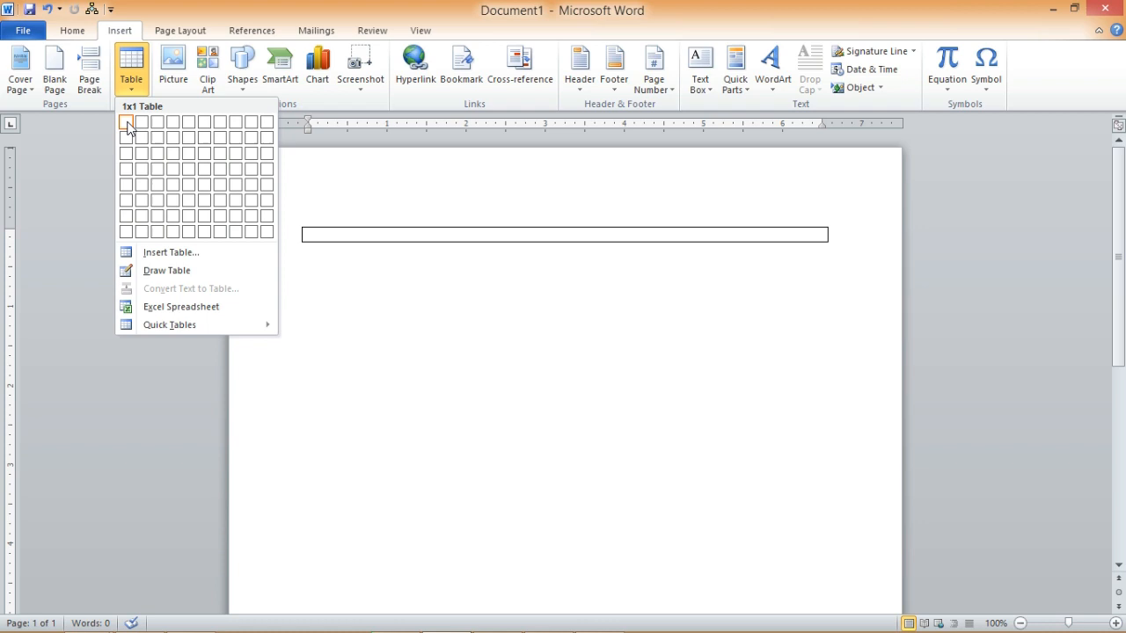
left_click(156, 183)
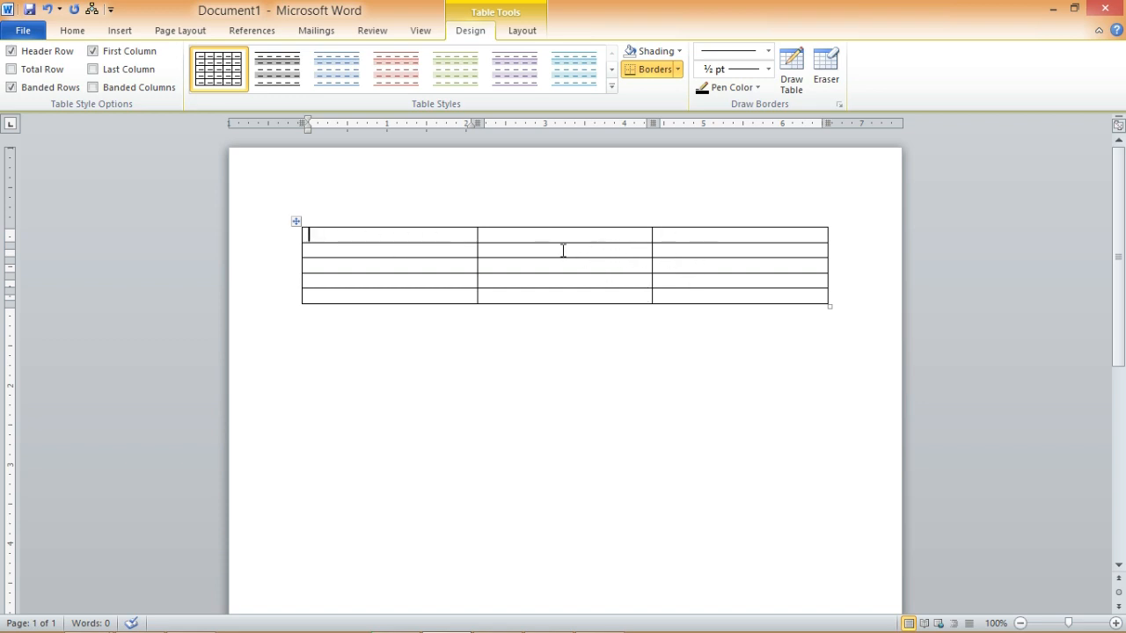
Step: Select the whole table and cut it from the document
left_click(297, 223)
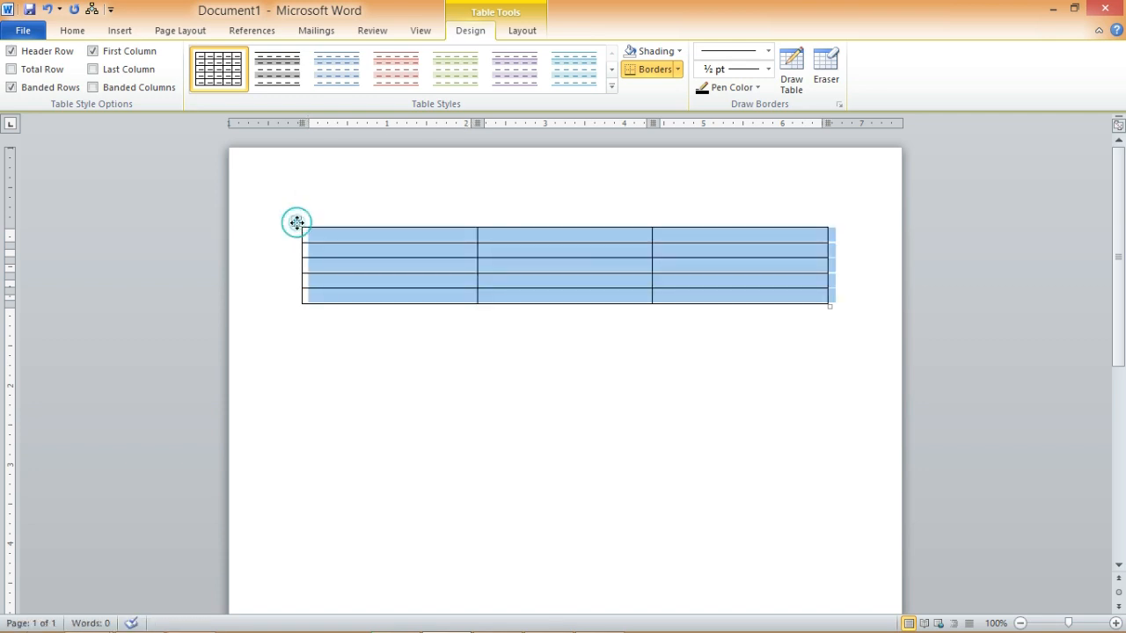
right_click(297, 224)
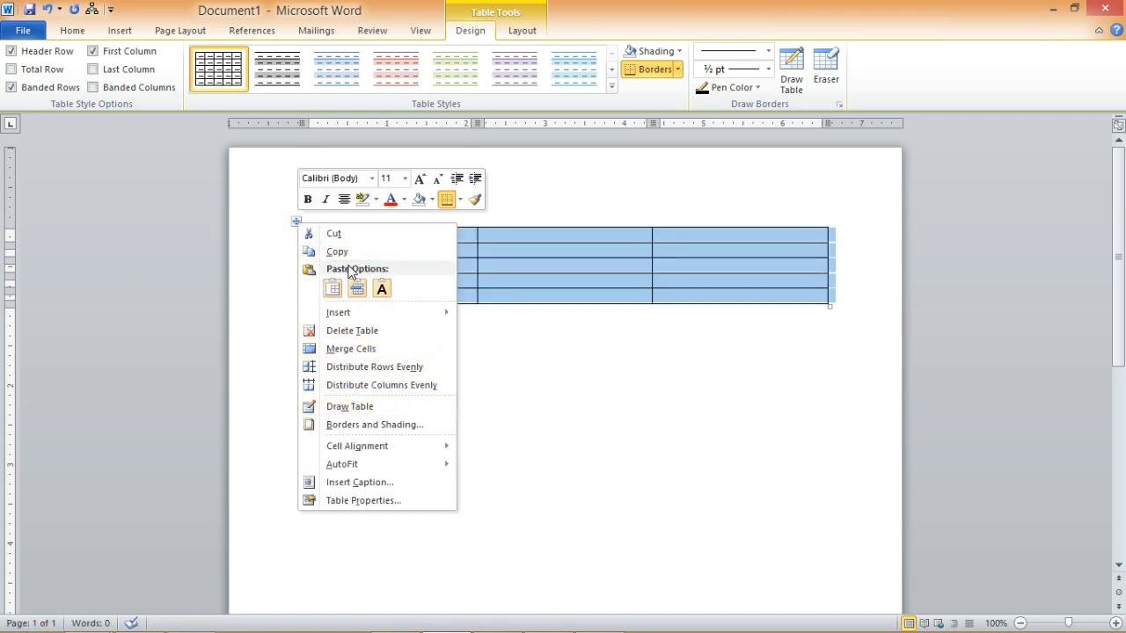
left_click(341, 235)
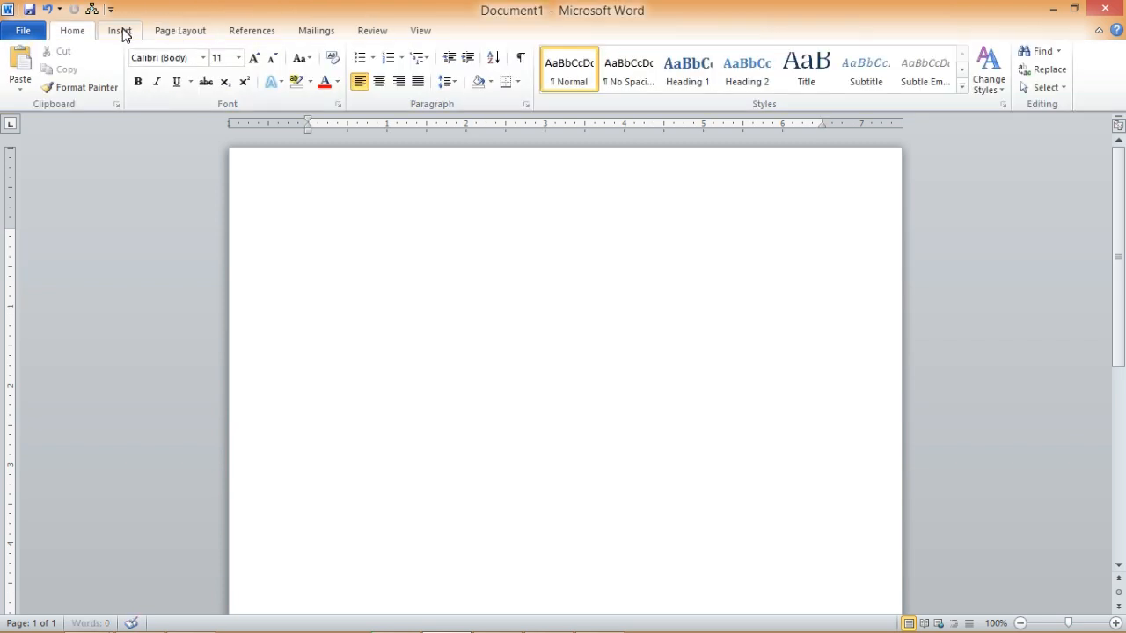
Step: Insert a table by specifying 3 columns and 5 rows with the automatic fixed column width
left_click(121, 32)
left_click(129, 88)
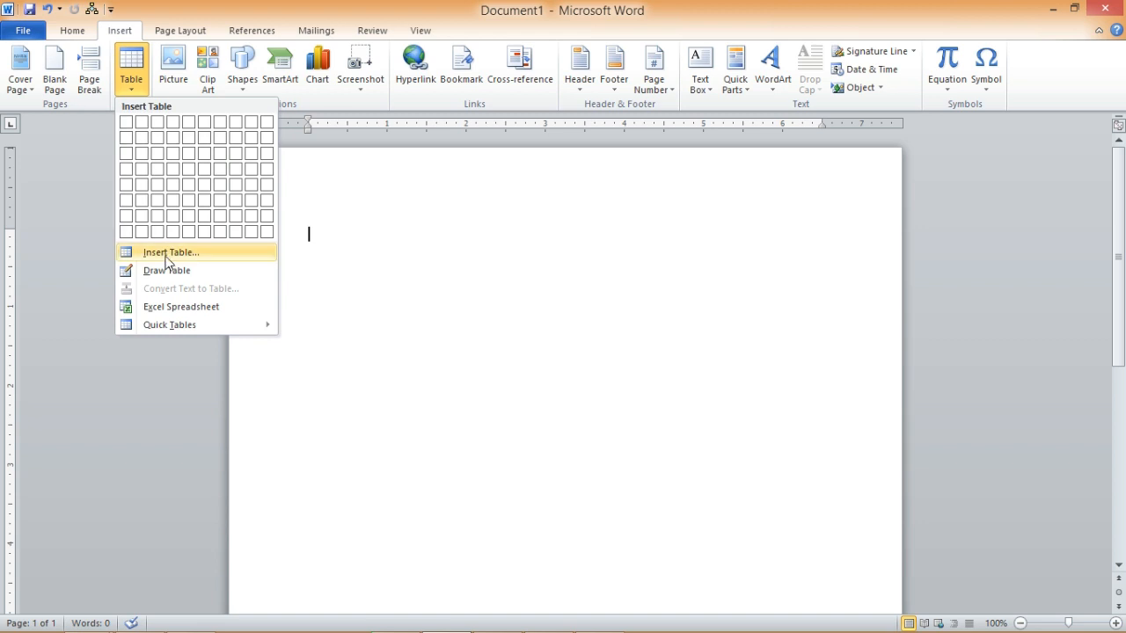
left_click(171, 253)
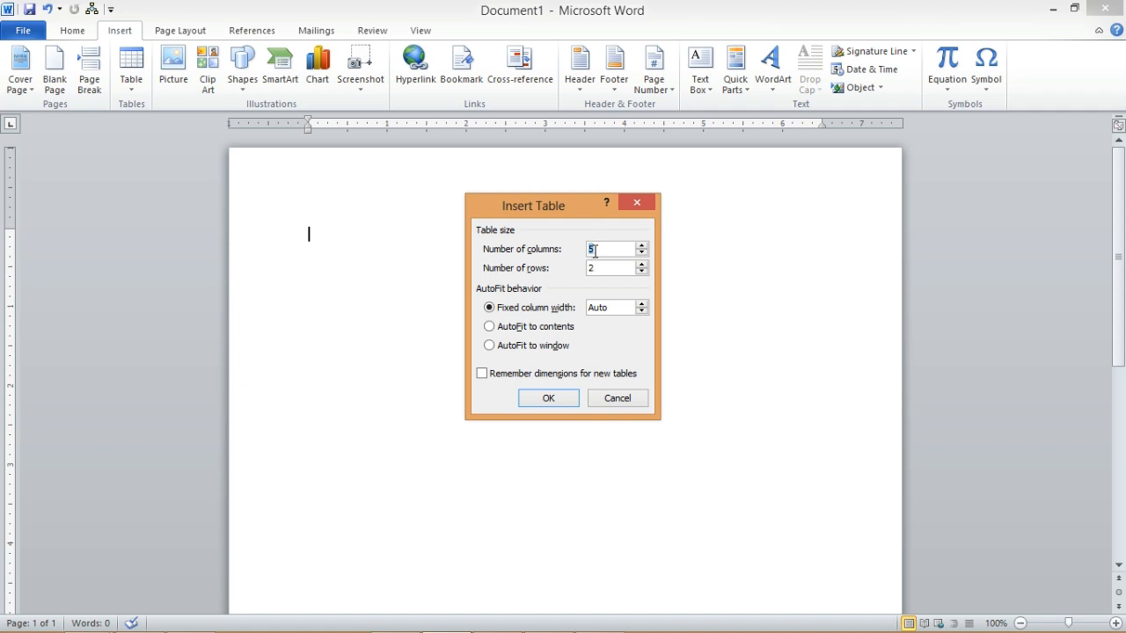
type("3")
left_click(596, 268)
key("BackSpace")
type("5")
left_click(550, 399)
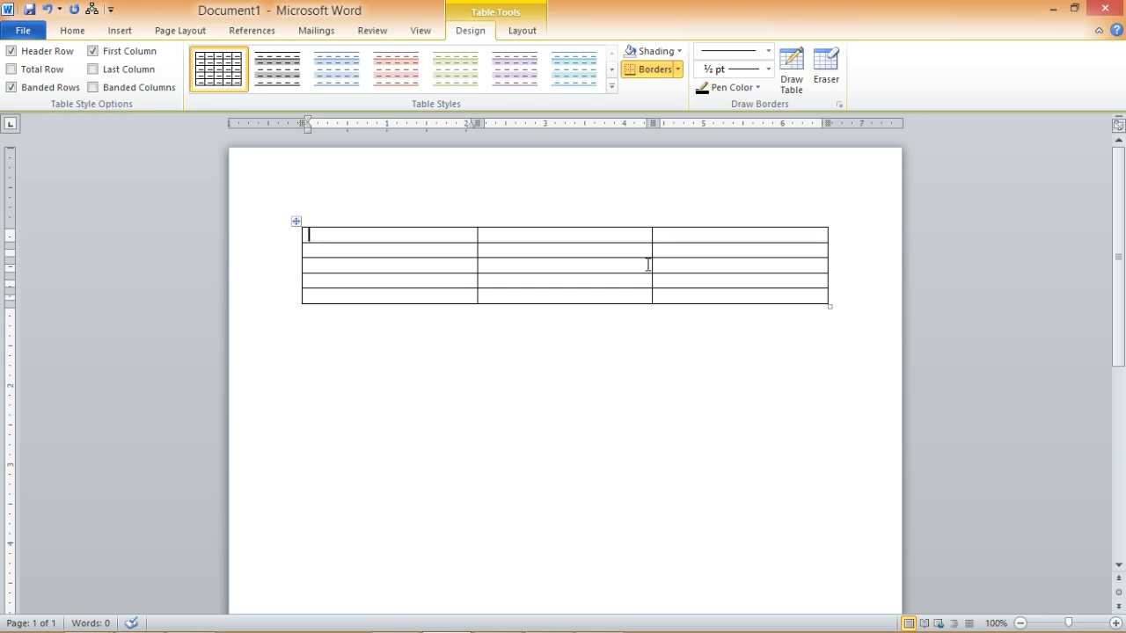
left_click(502, 235)
left_click(417, 235)
left_click(417, 250)
left_click(409, 279)
left_click(410, 294)
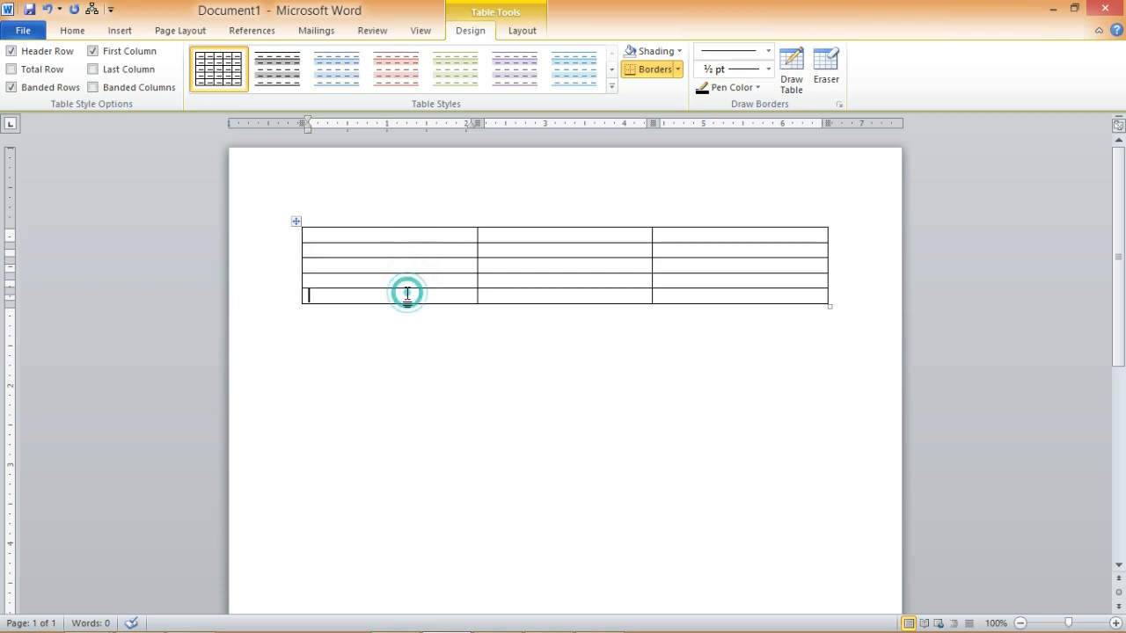
Step: Enter the headings Name, Age and Gender across the first row of the table
left_click(400, 236)
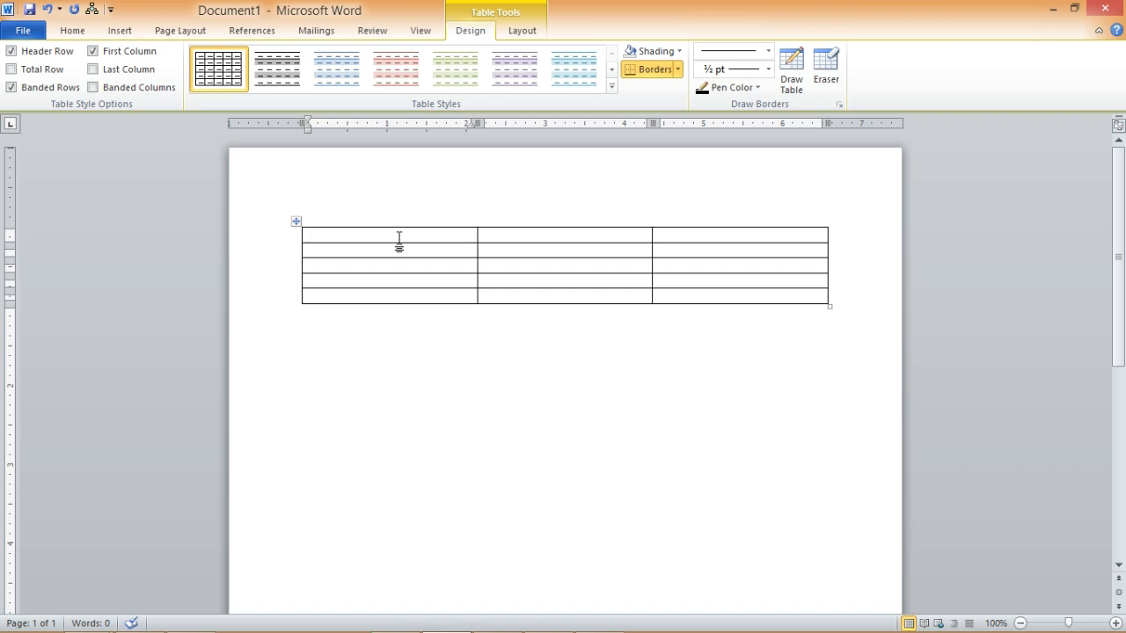
type("Name")
left_click(516, 236)
type("Age")
left_click(669, 238)
type("Gender")
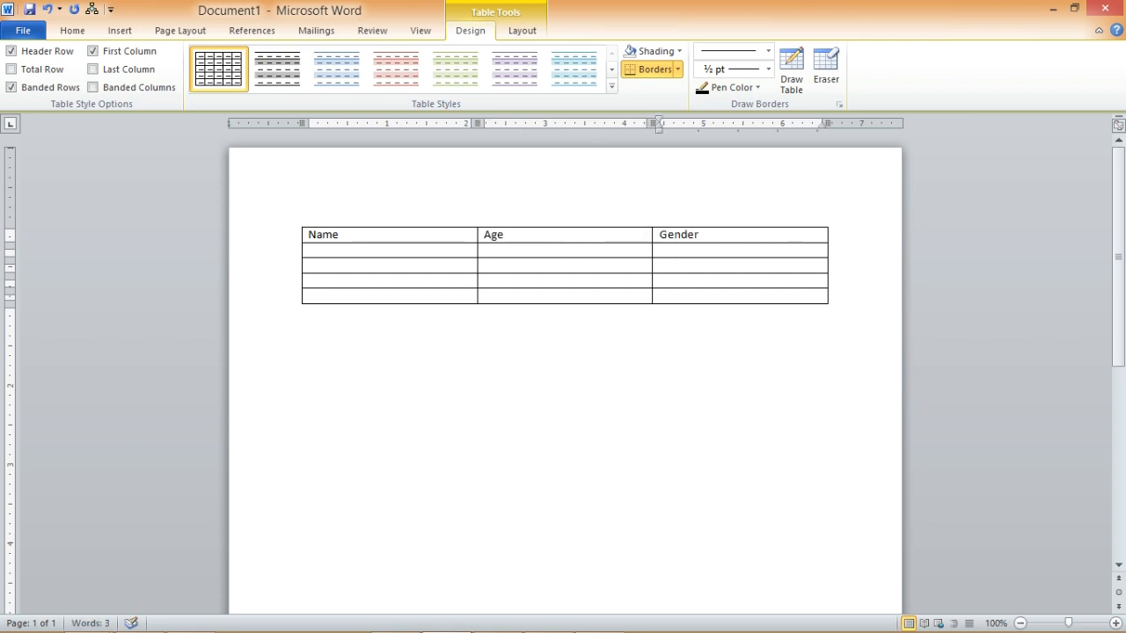
Step: Fill the four cells under the Name heading with the people's first names, one per row
left_click(455, 252)
type("Kwaku")
left_click(453, 265)
type("Kwame")
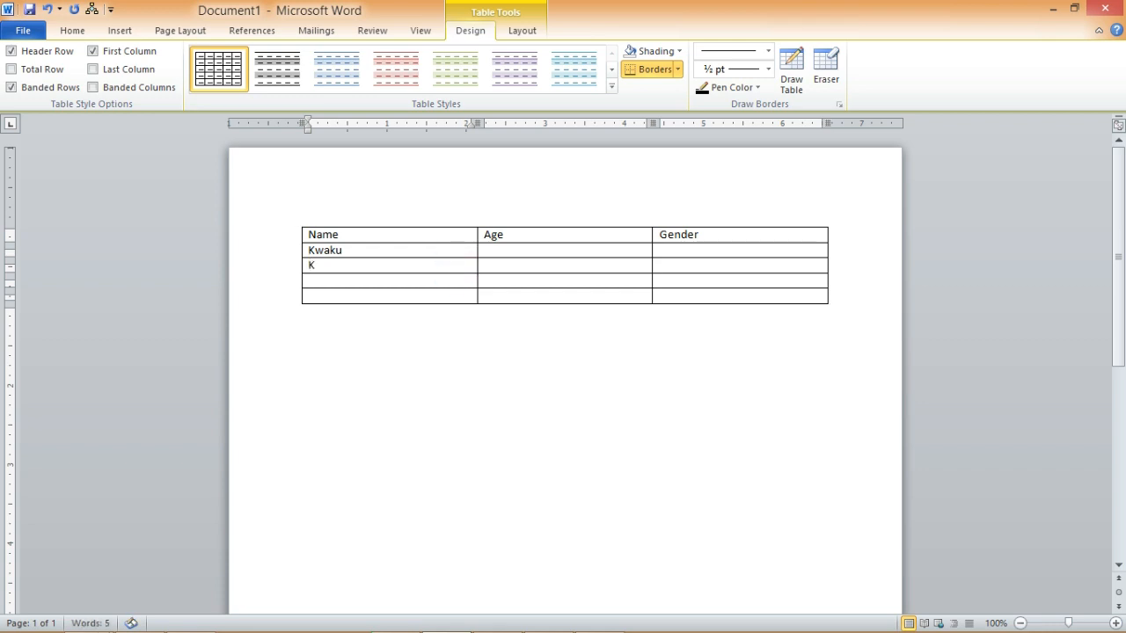
left_click(445, 280)
type("Ama")
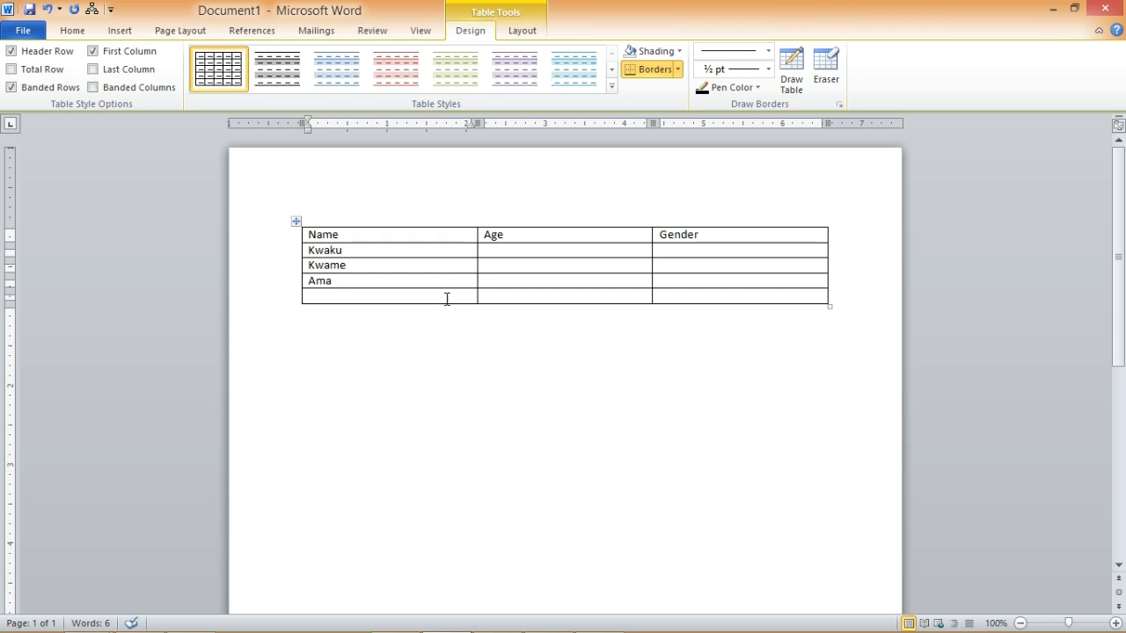
left_click(447, 299)
type("Adwoa")
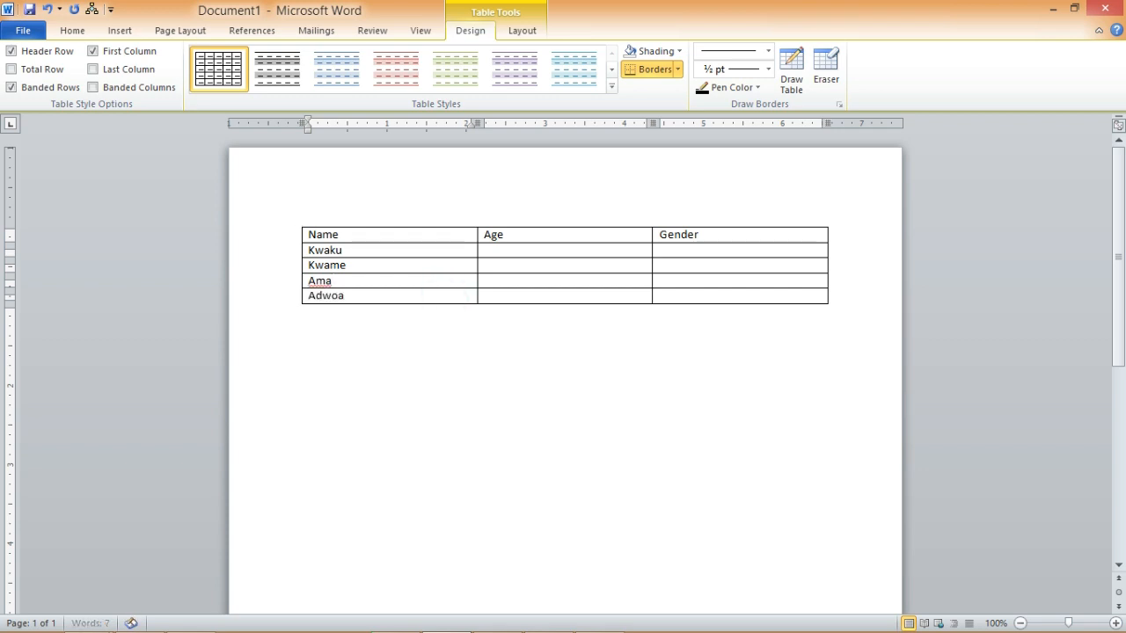
Step: Fill the Age column from the second row downward with 20, 22, 30 and 15
left_click(516, 250)
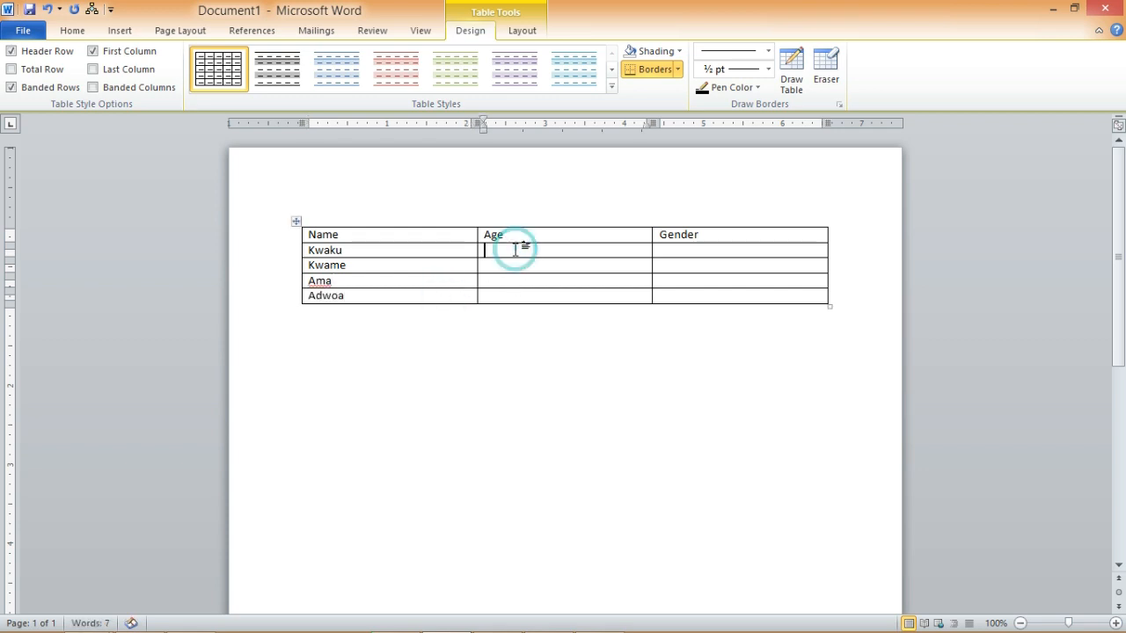
type("20")
key("Down")
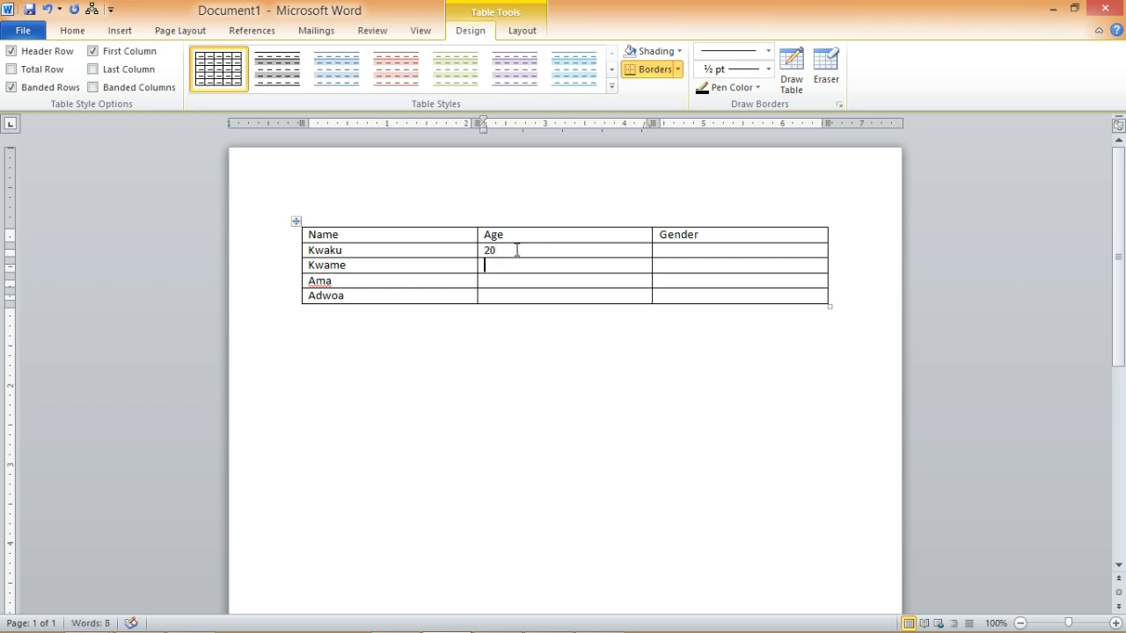
type("22")
key("Down")
type("30")
key("Down")
type("15")
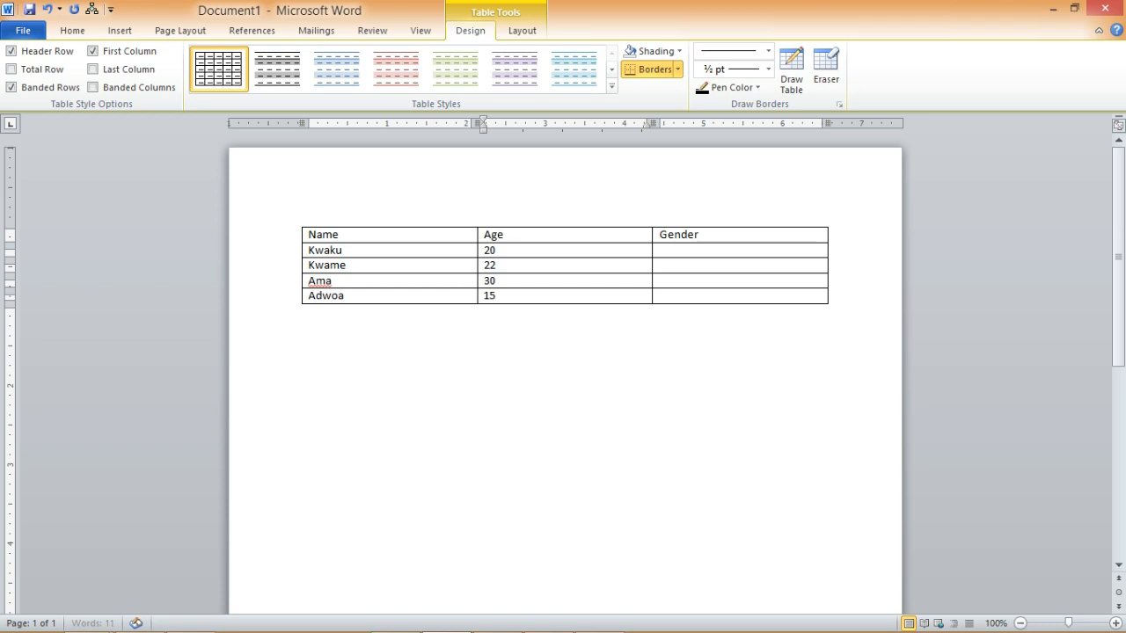
Step: Fill the Gender column with Male for the first two people and Female for the last two
left_click(667, 251)
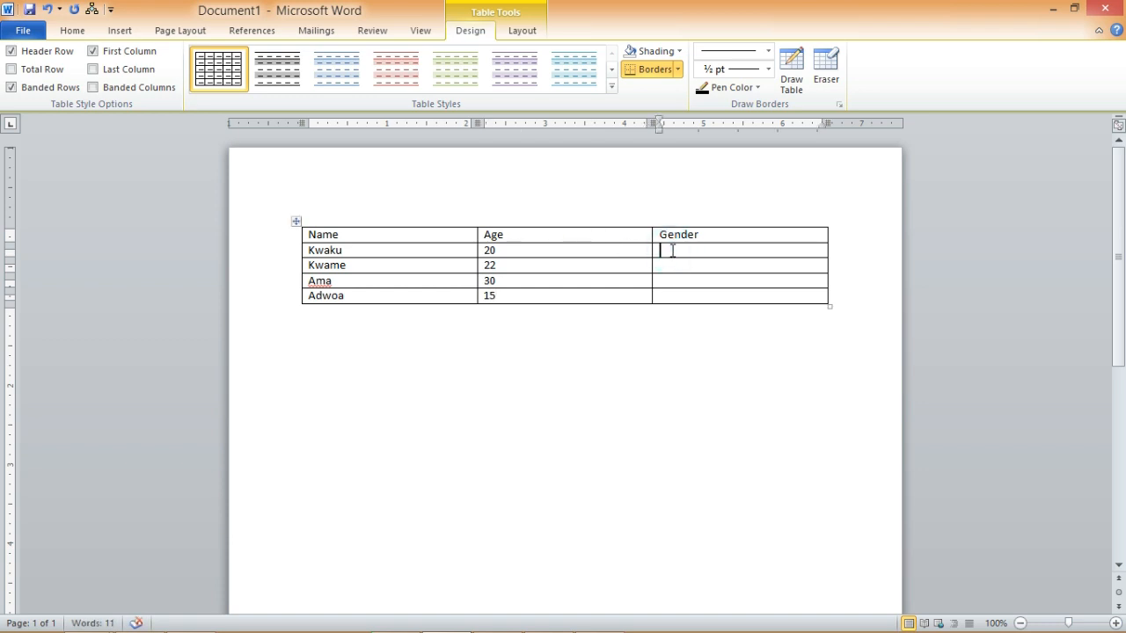
type("Male")
key("Down")
type("M")
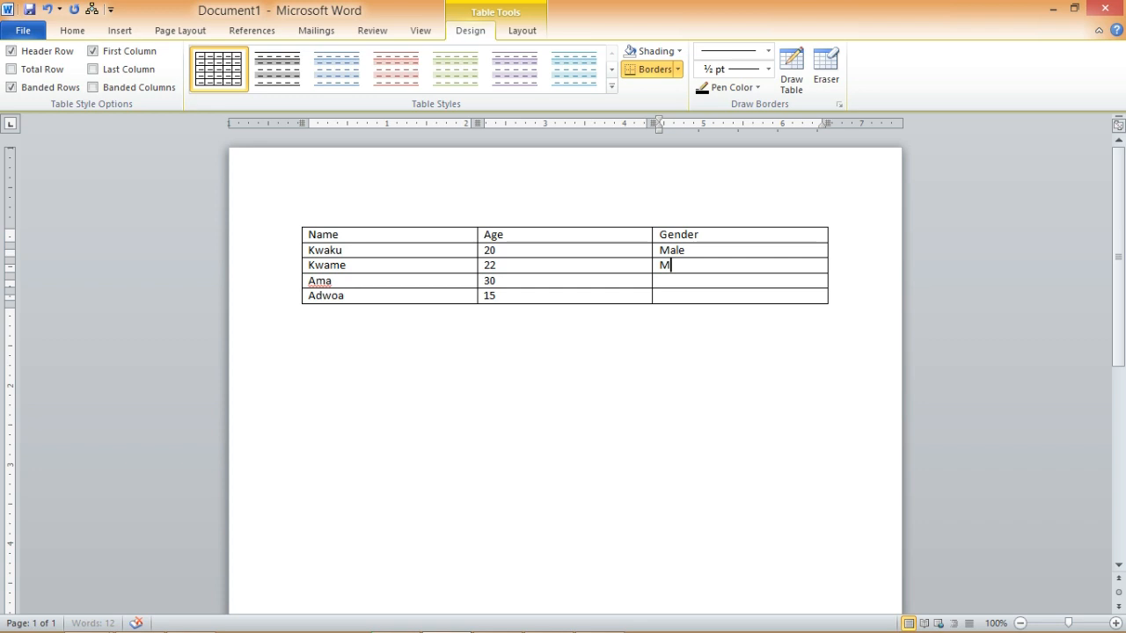
key("Down")
type("Female")
key("Down")
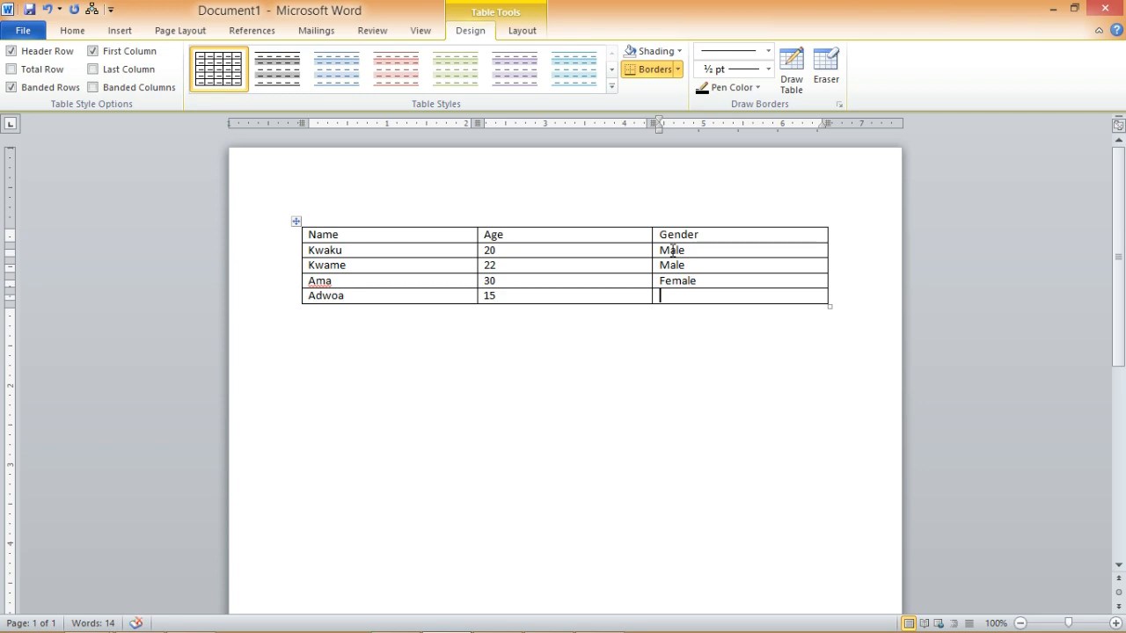
type("Female")
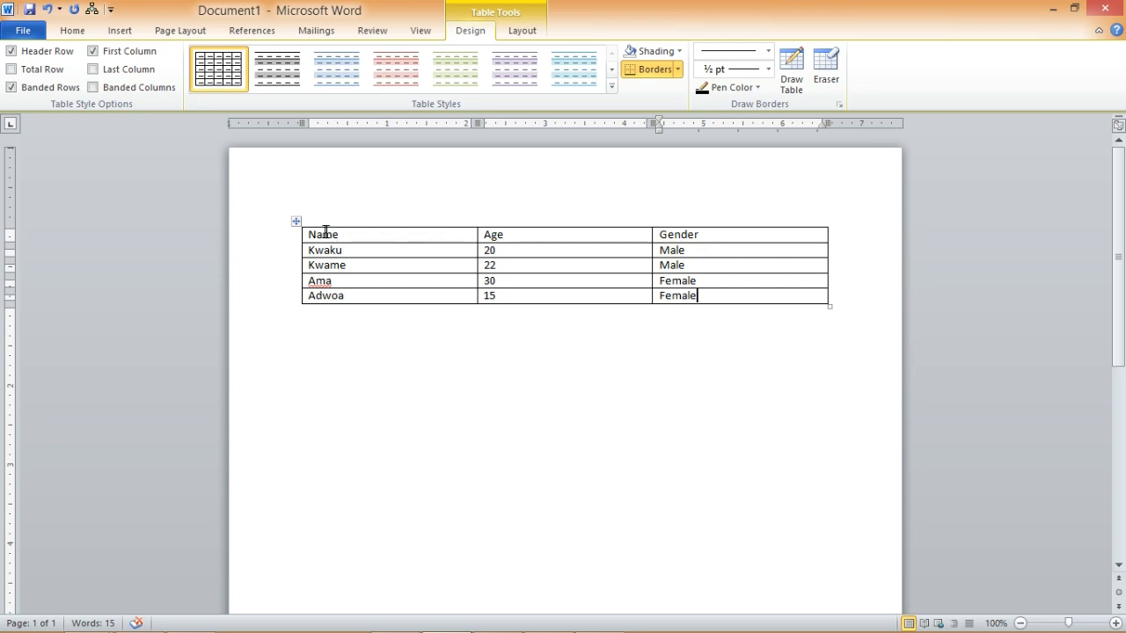
Step: Make the header row of the table bold and centre its text
left_click_drag(308, 234, 685, 244)
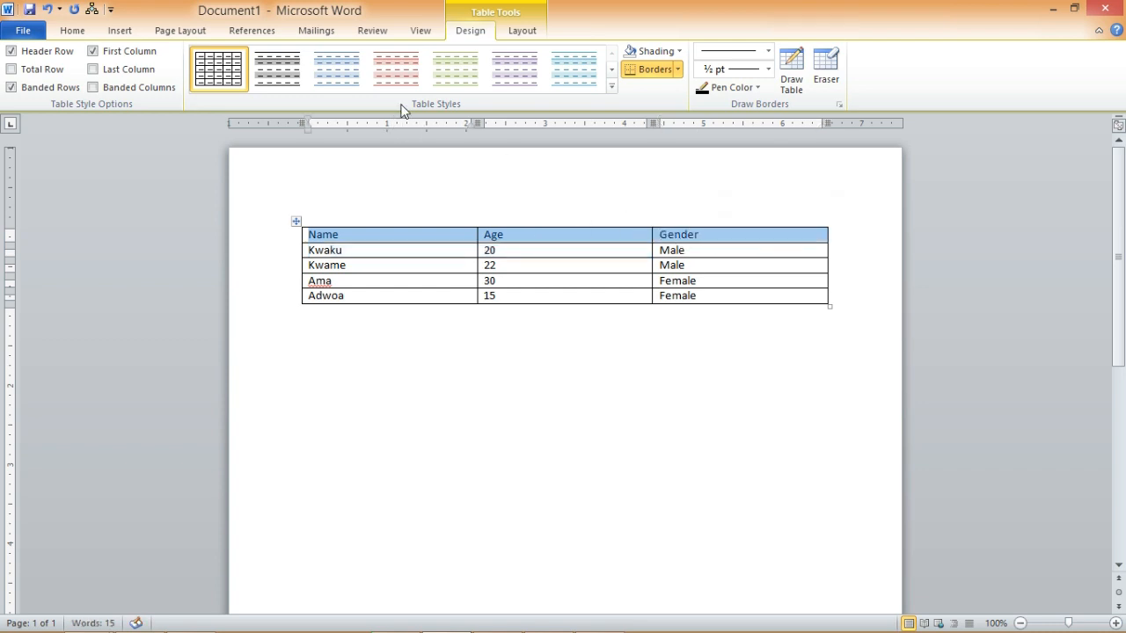
left_click(79, 31)
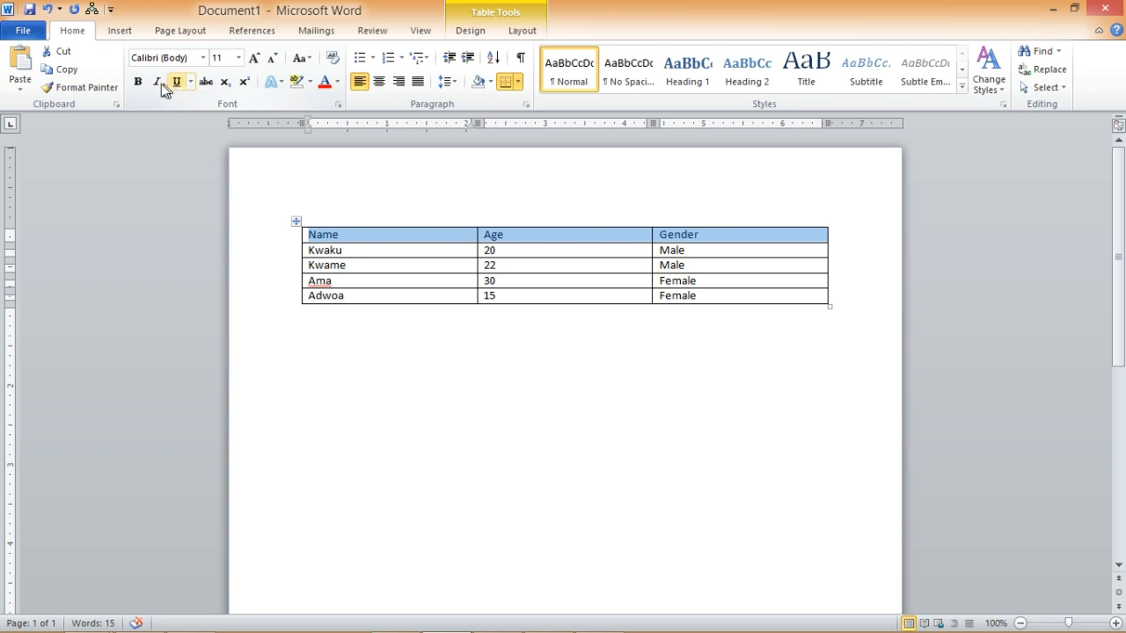
left_click(138, 81)
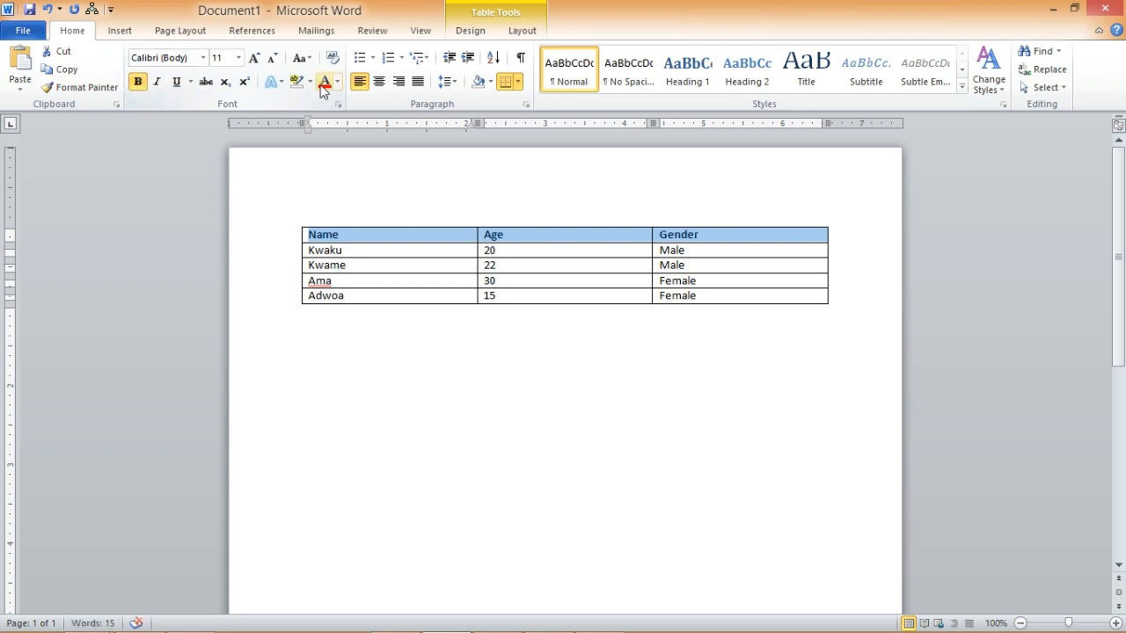
left_click(379, 82)
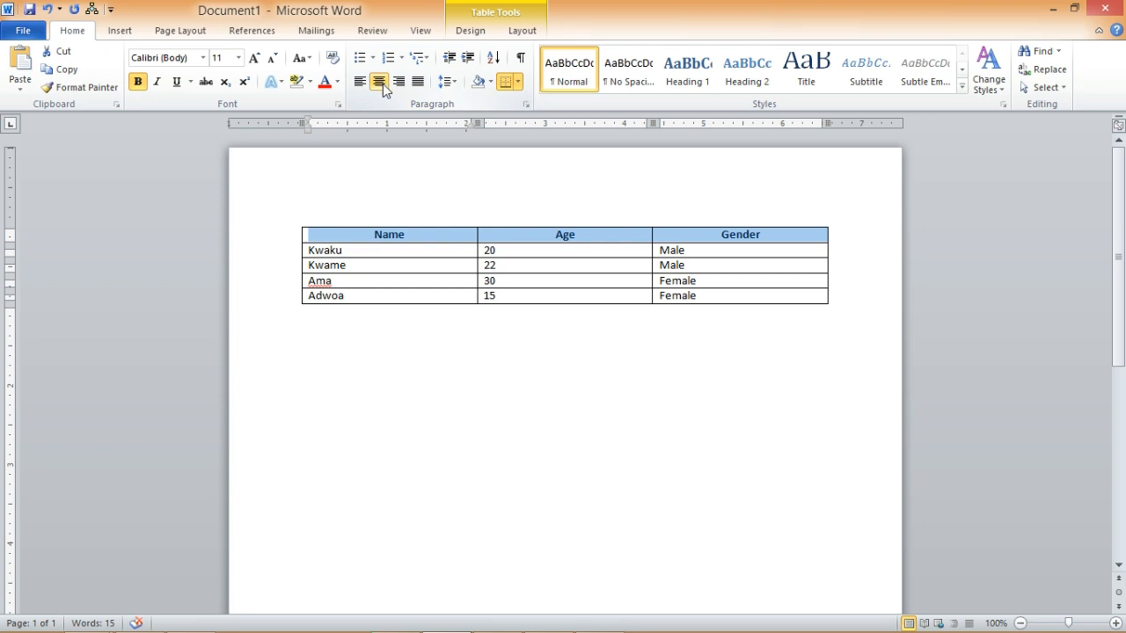
Step: Draw a vertical border through the Gender column and a horizontal border along the last row to add a fourth column and a sixth row
left_click(132, 33)
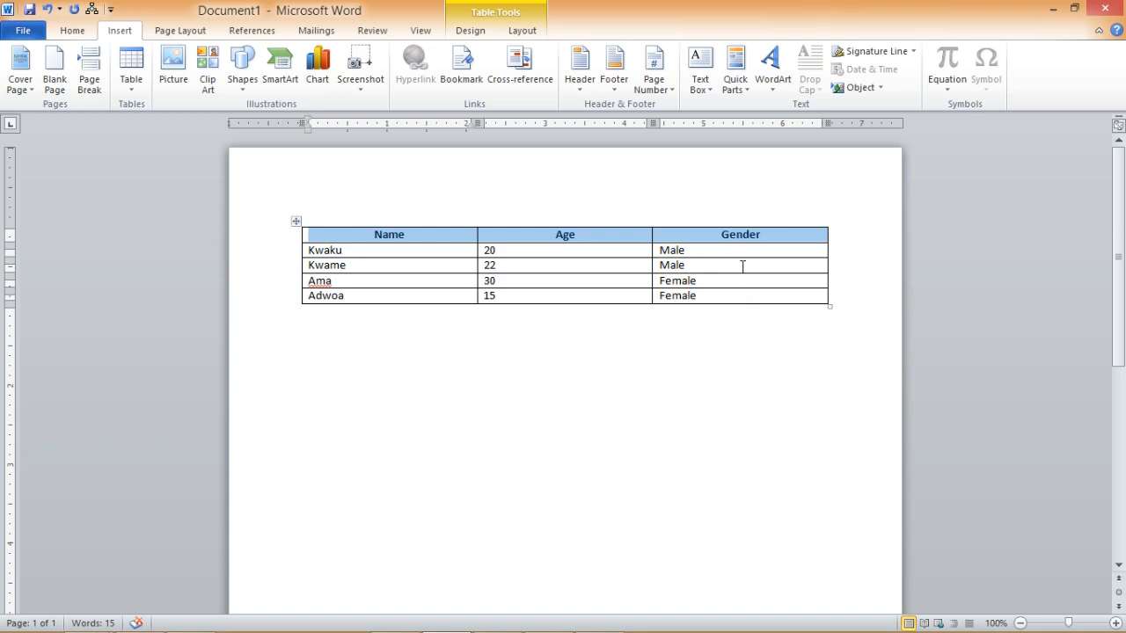
left_click(703, 196)
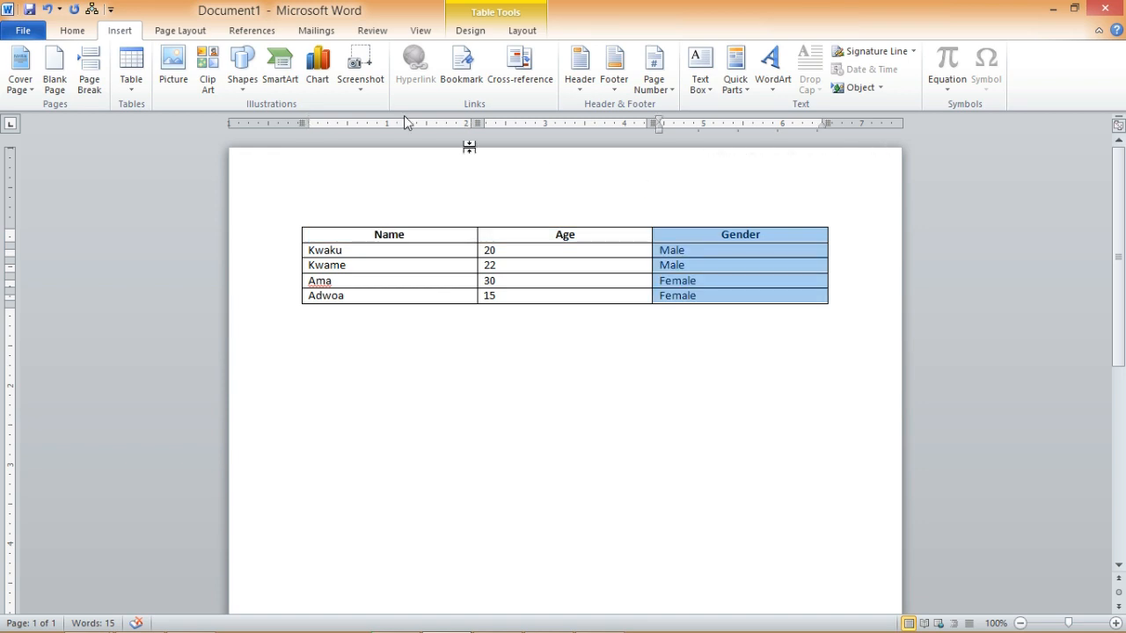
left_click(129, 88)
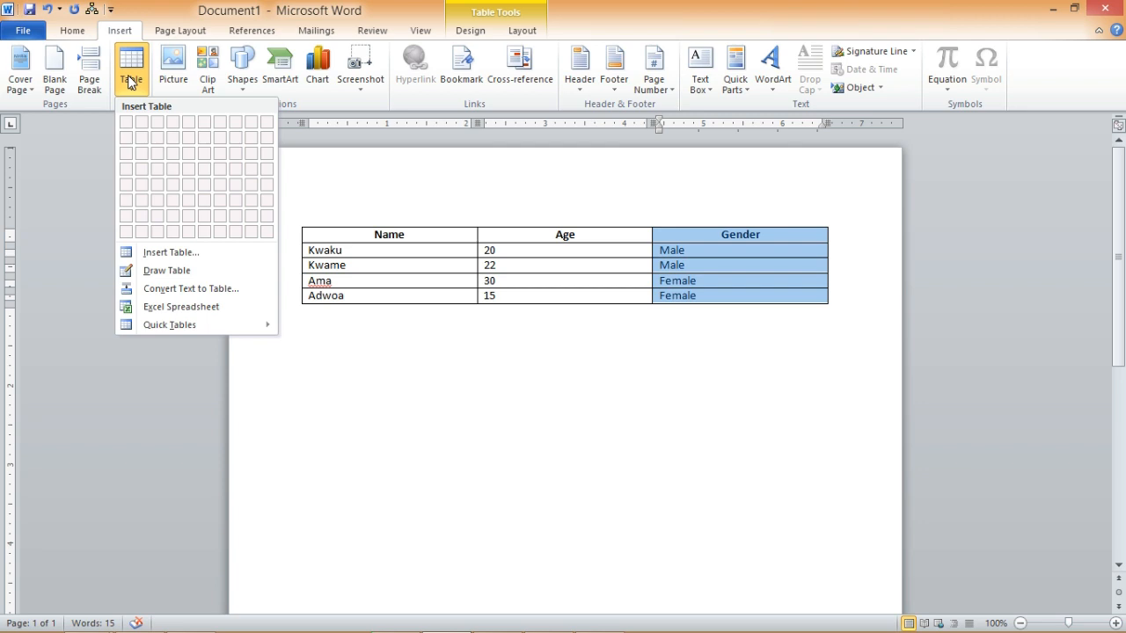
left_click(167, 273)
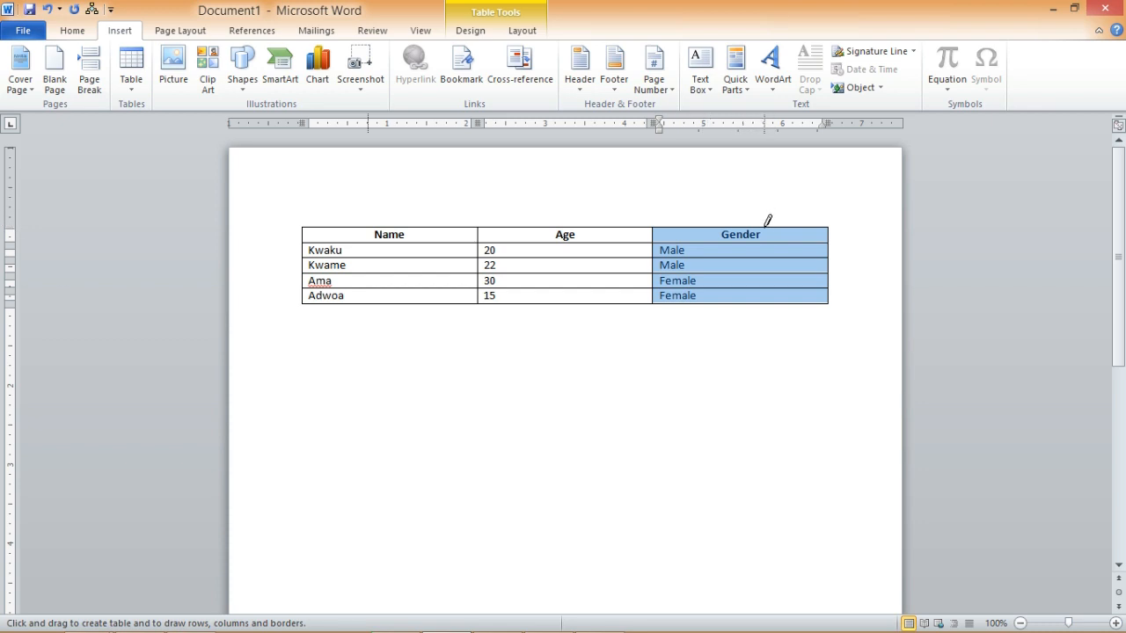
left_click_drag(767, 221, 766, 295)
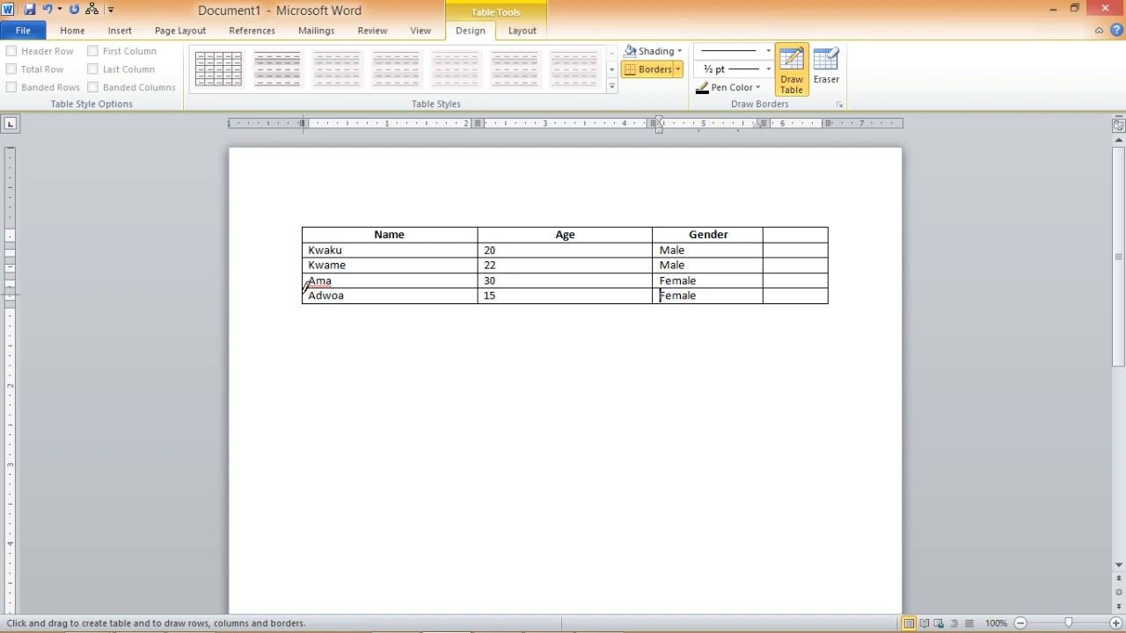
left_click_drag(303, 296, 770, 291)
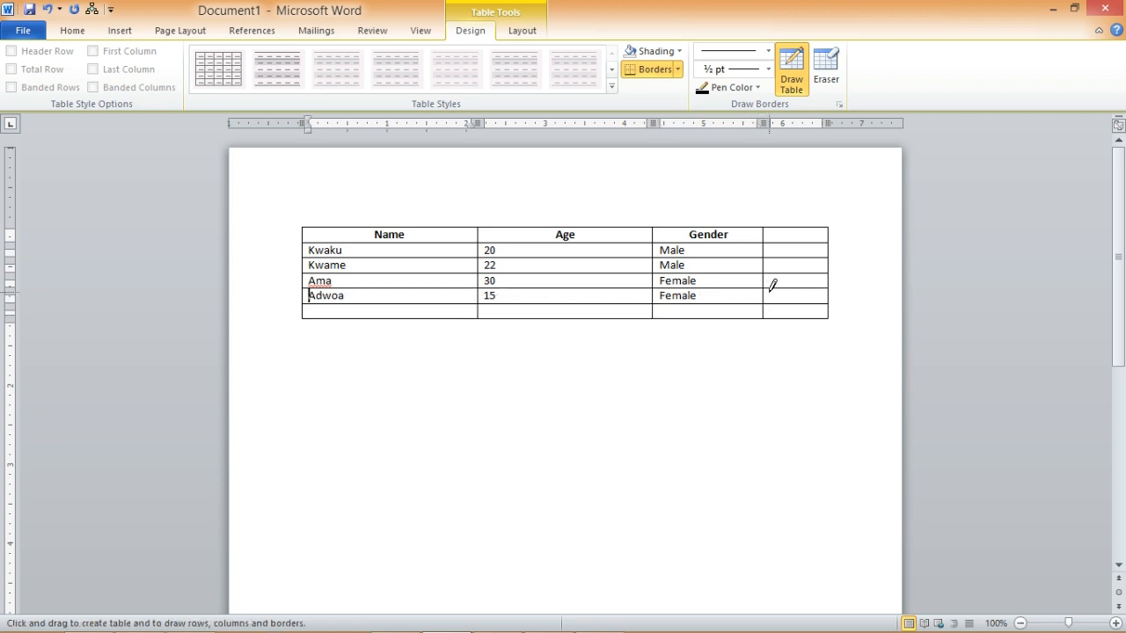
key("Escape")
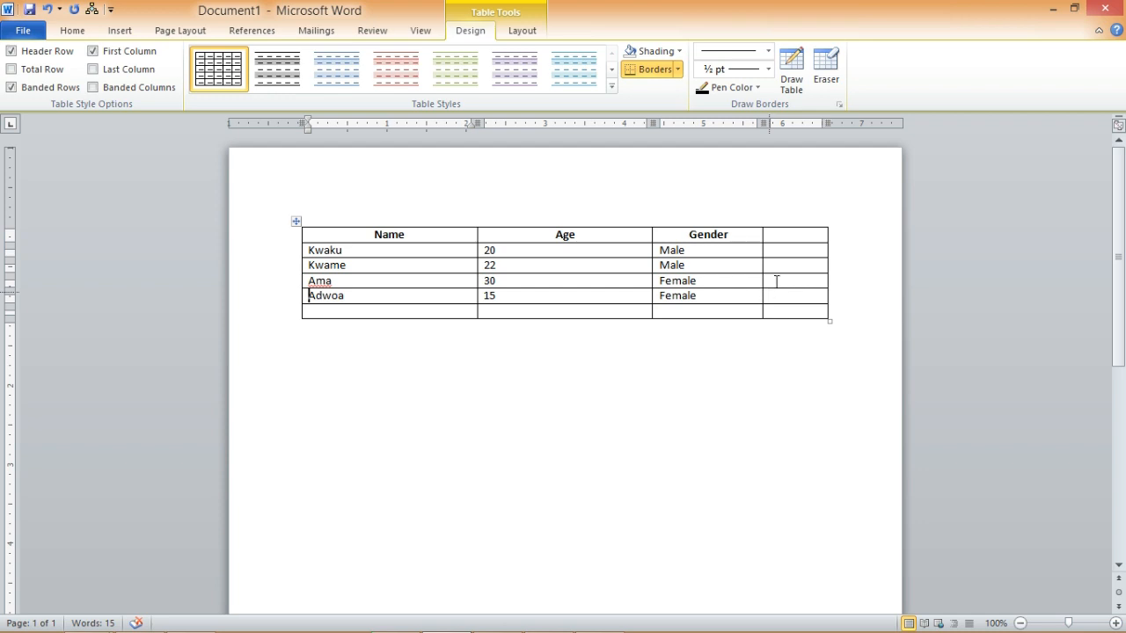
Step: Enter the heading CONTACT in the new fourth column and place the cursor just past the end of the last row
left_click(783, 234)
type("CONTACT")
left_click(833, 309)
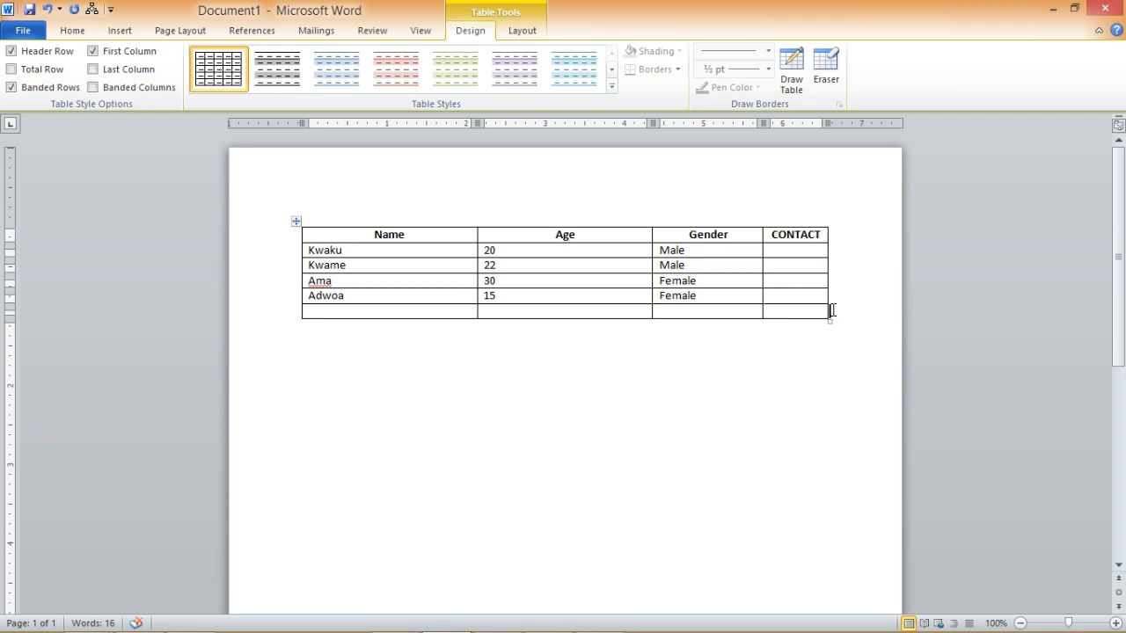
Step: Add a seventh row to the table and fill the sixth row with the person's name, age 18 and gender Male
key("Return")
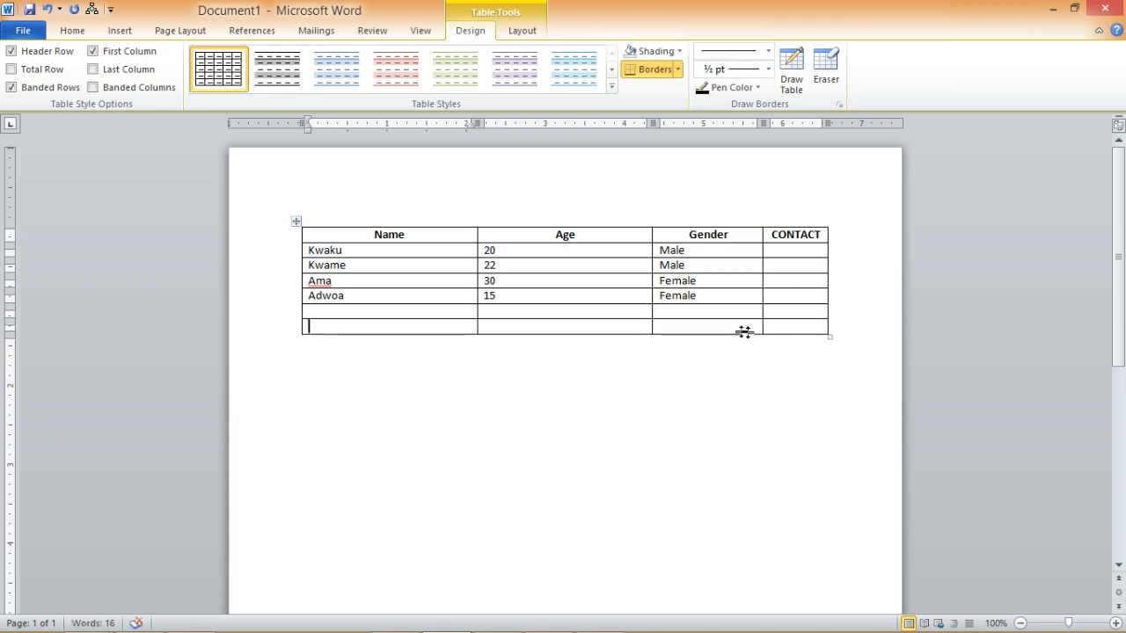
left_click(460, 308)
type("Kofi")
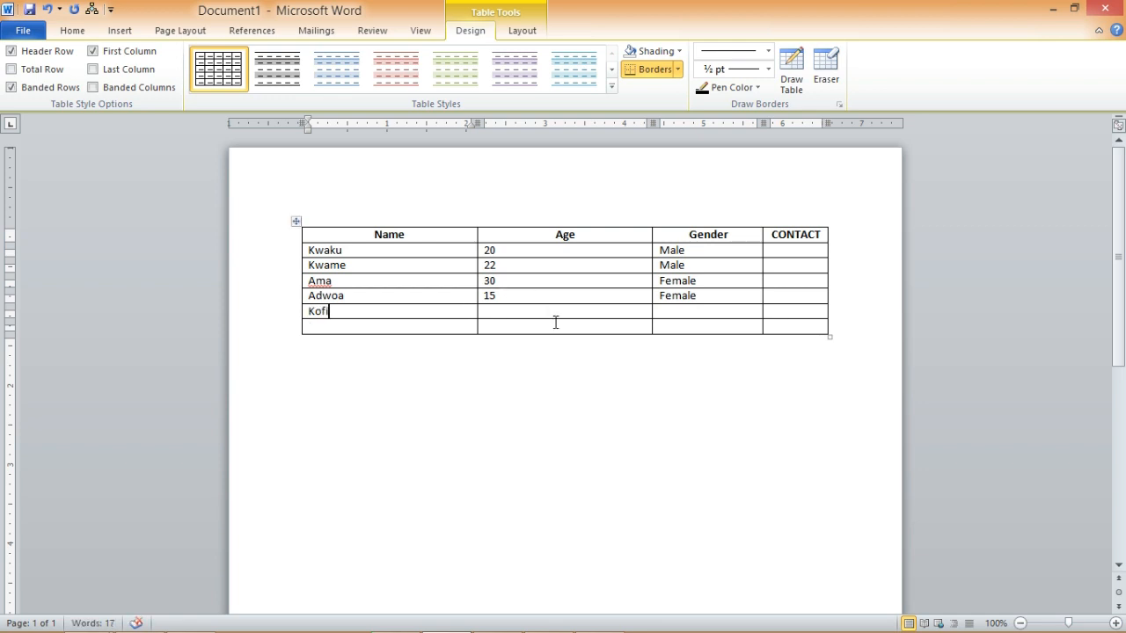
left_click(516, 312)
type("18")
left_click(699, 311)
type("Male")
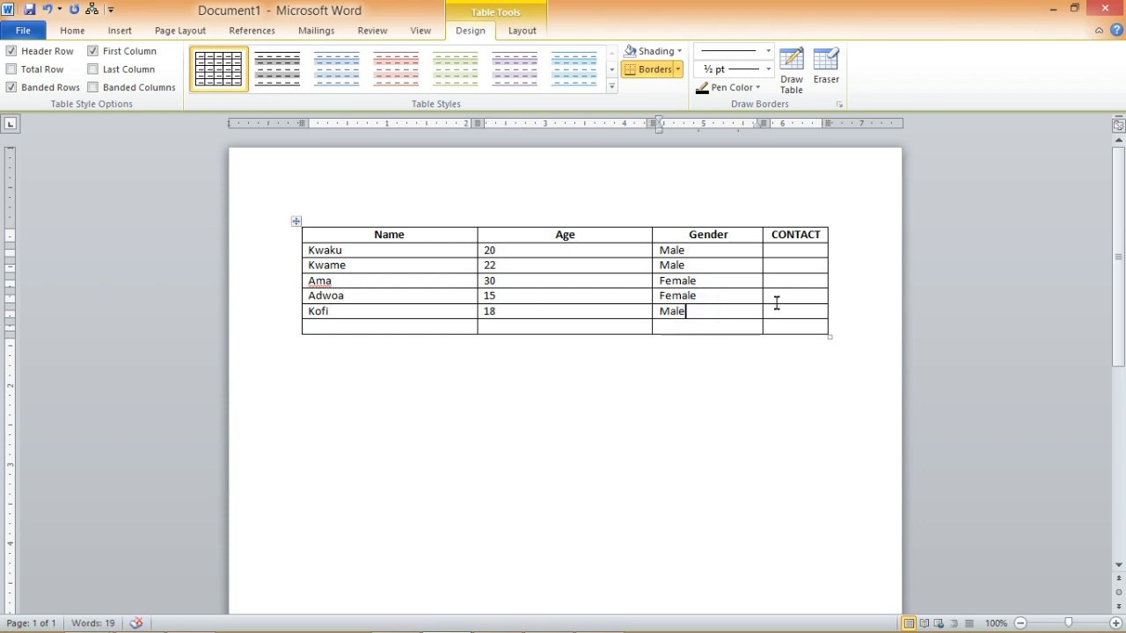
Step: Fill the CONTACT column with a phone number for each of the five people, working from the last person up to the first
left_click(775, 313)
type("13235245")
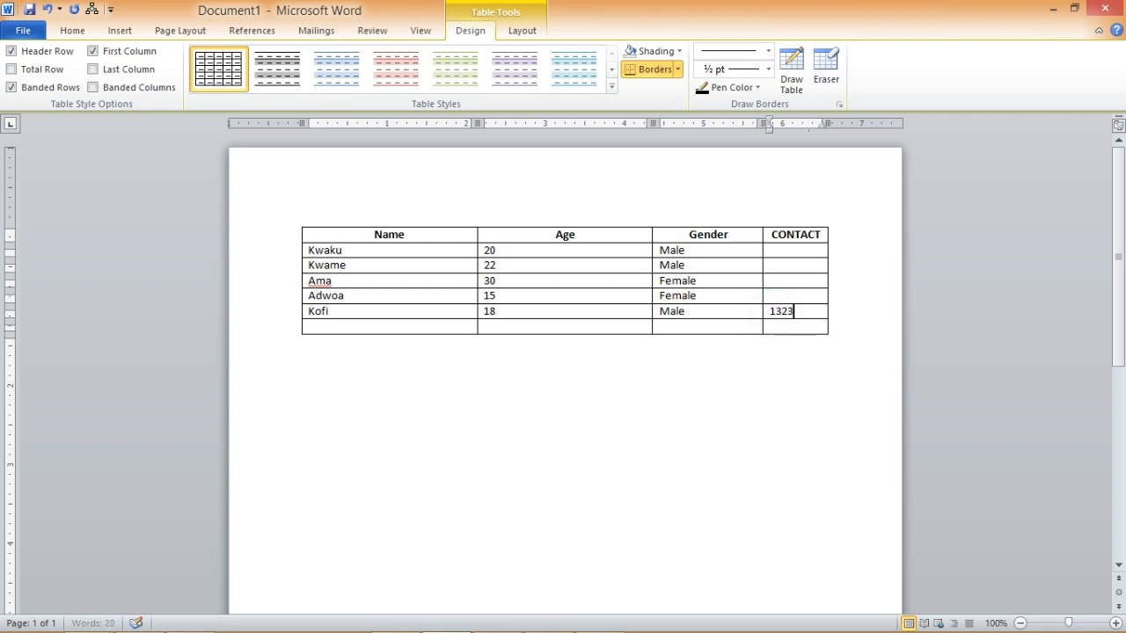
left_click(791, 295)
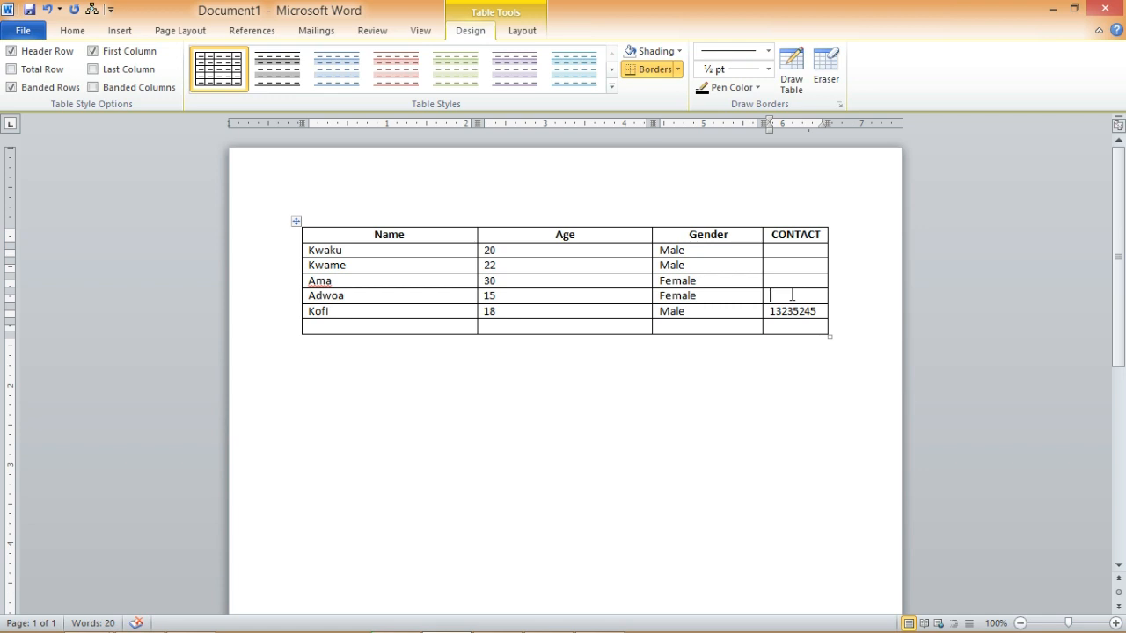
type("2548745")
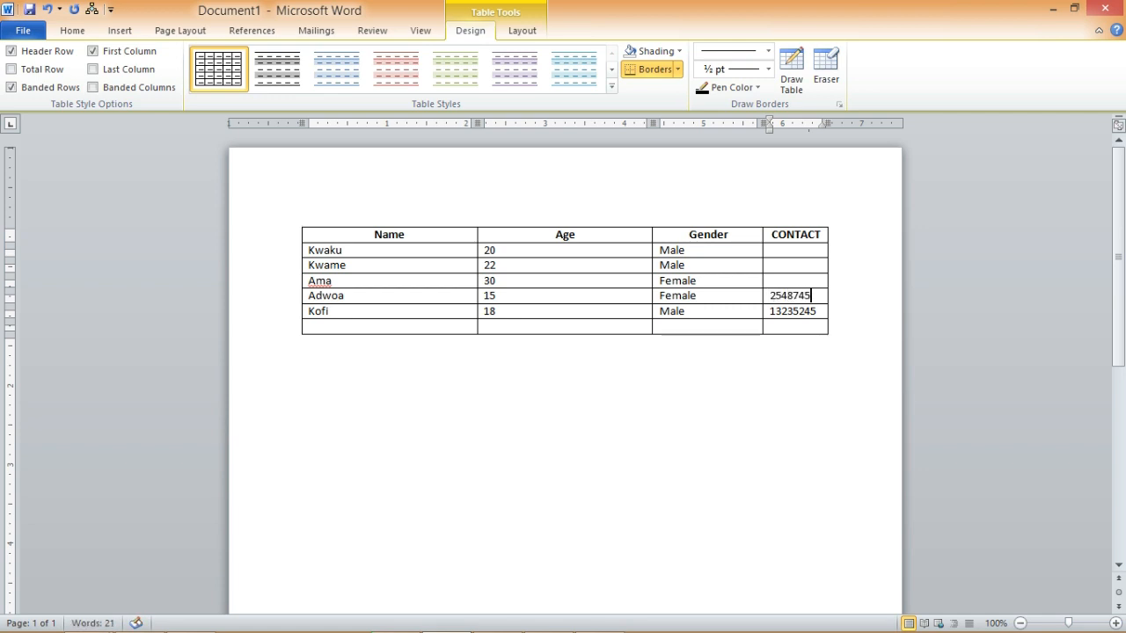
type("154874552")
key("Up")
type("215478854")
key("Up")
type("8")
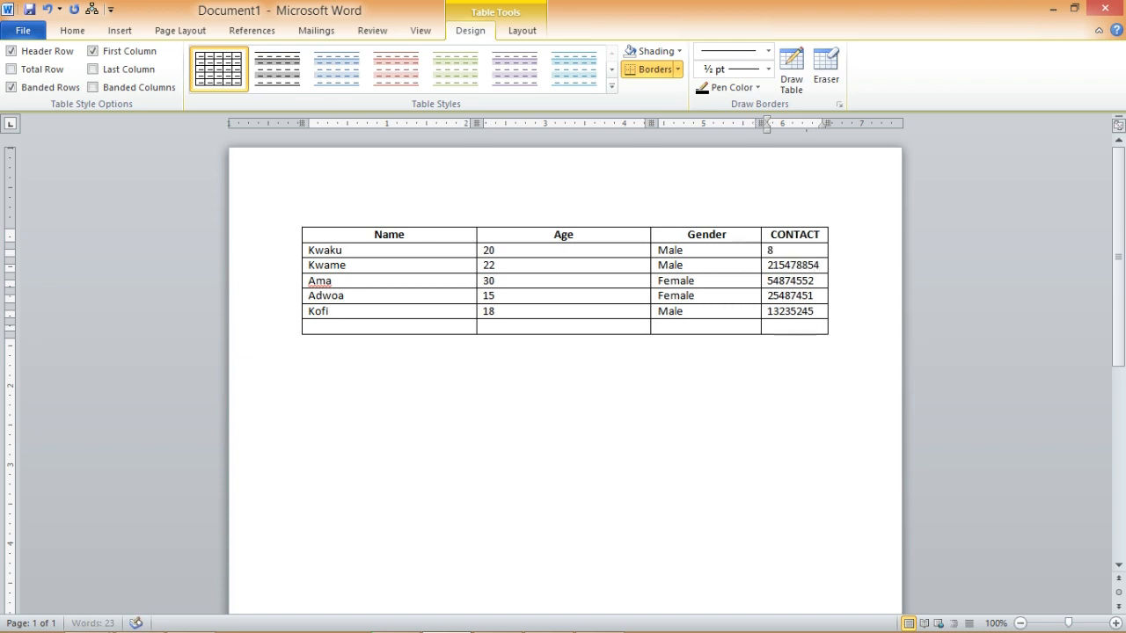
type("74521152")
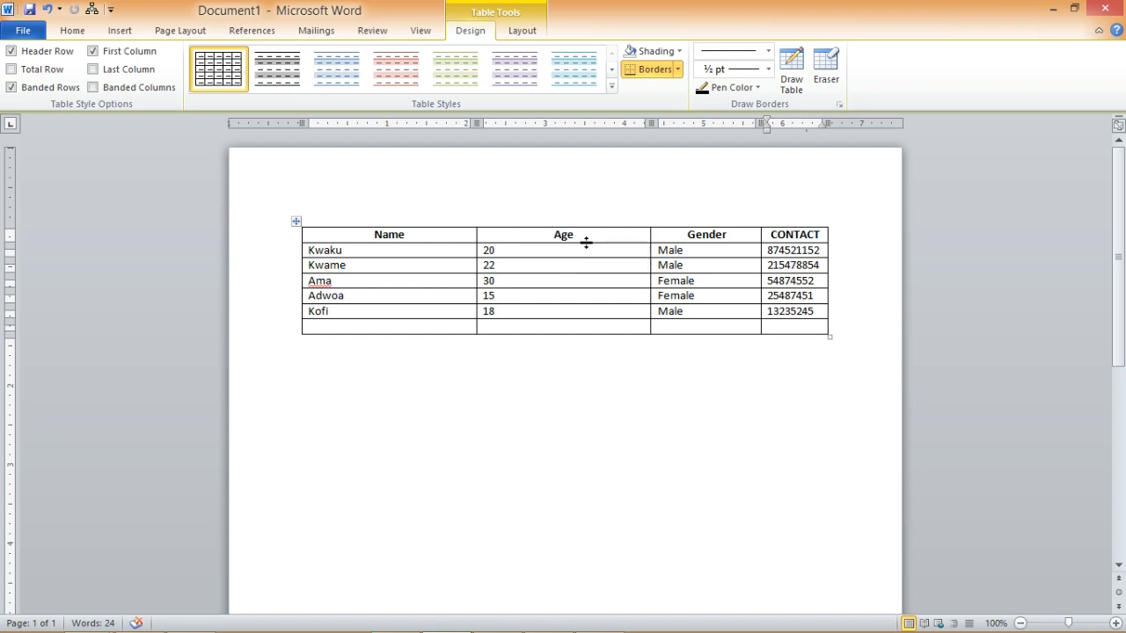
Step: Narrow the Name and Age columns and widen the CONTACT column by moving the borders between the columns
left_click(651, 250)
mouse_move(649, 252)
left_mouse_down()
mouse_move(580, 264)
mouse_move(604, 267)
left_mouse_up()
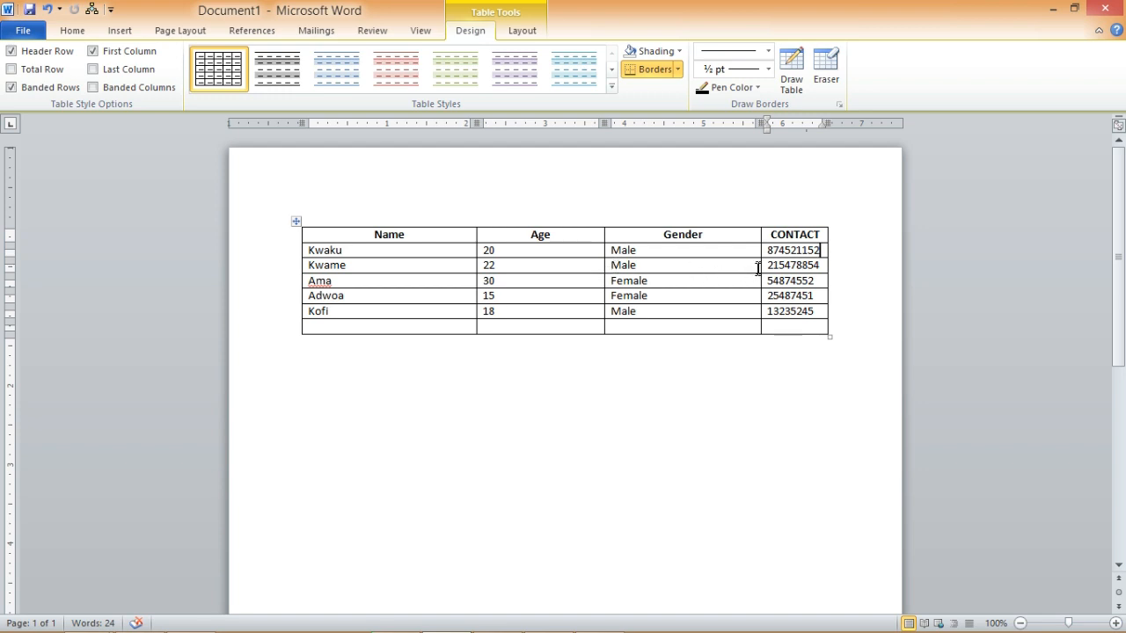
left_click_drag(761, 267, 723, 273)
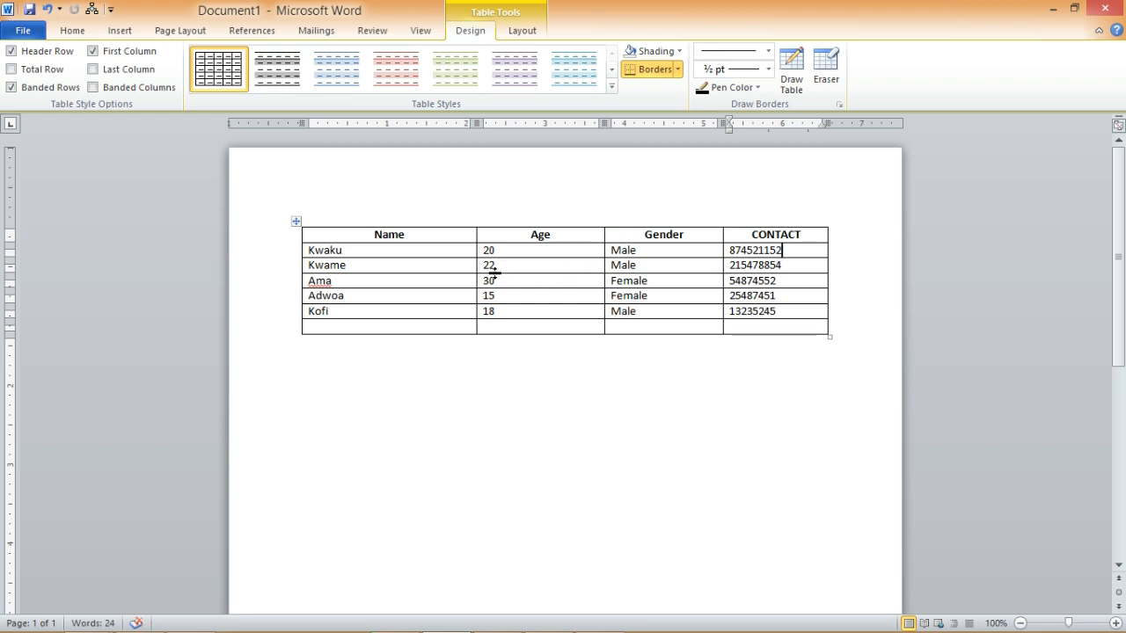
left_click_drag(476, 265, 467, 266)
left_click_drag(603, 266, 594, 265)
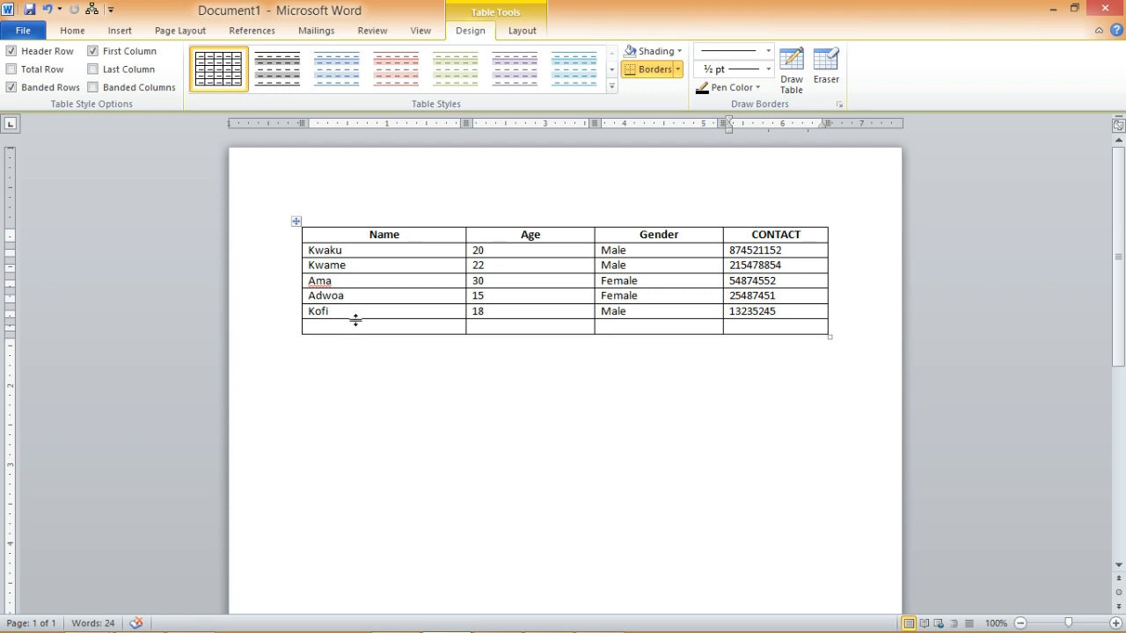
Step: Increase the heights of the five rows of people by moving their horizontal borders down
left_click_drag(356, 320, 359, 326)
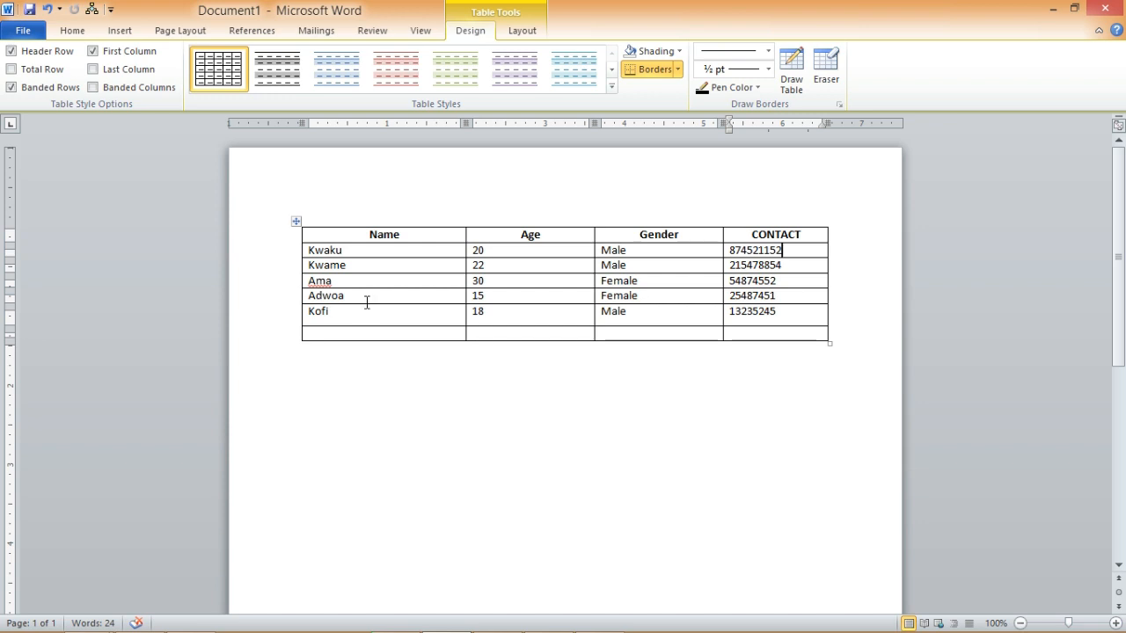
left_click_drag(366, 304, 367, 311)
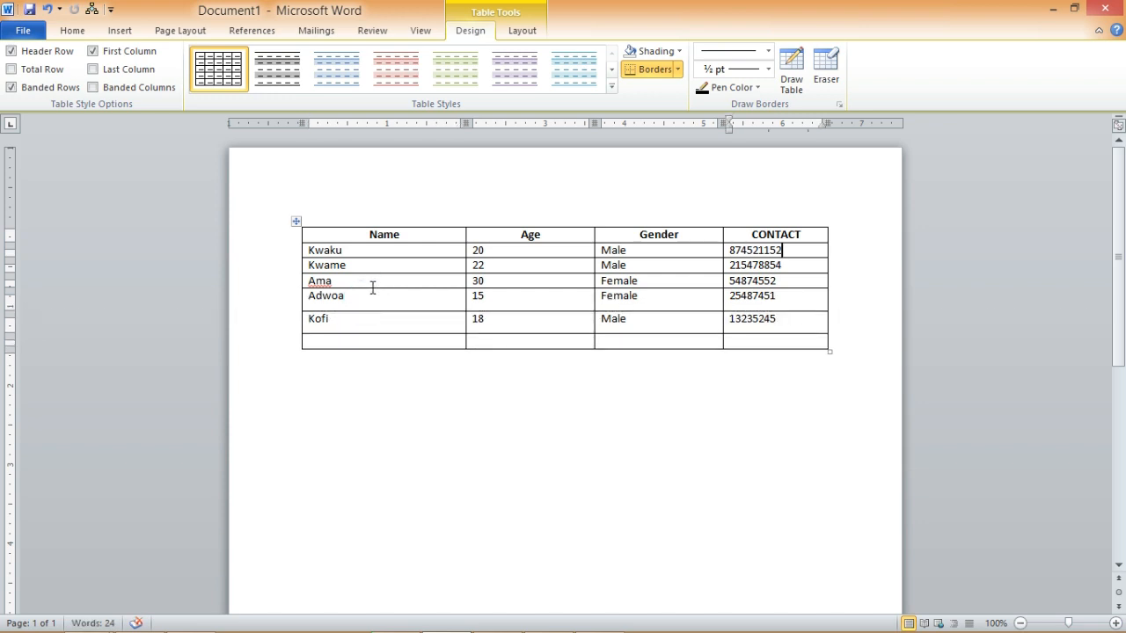
left_click_drag(369, 289, 377, 281)
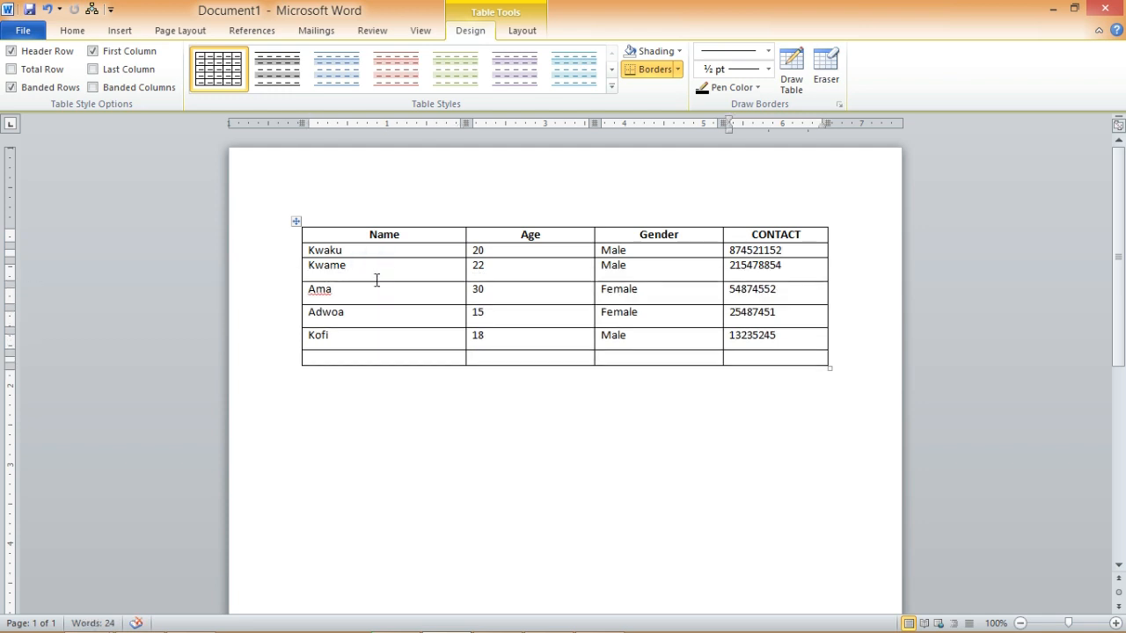
left_click_drag(385, 257, 382, 262)
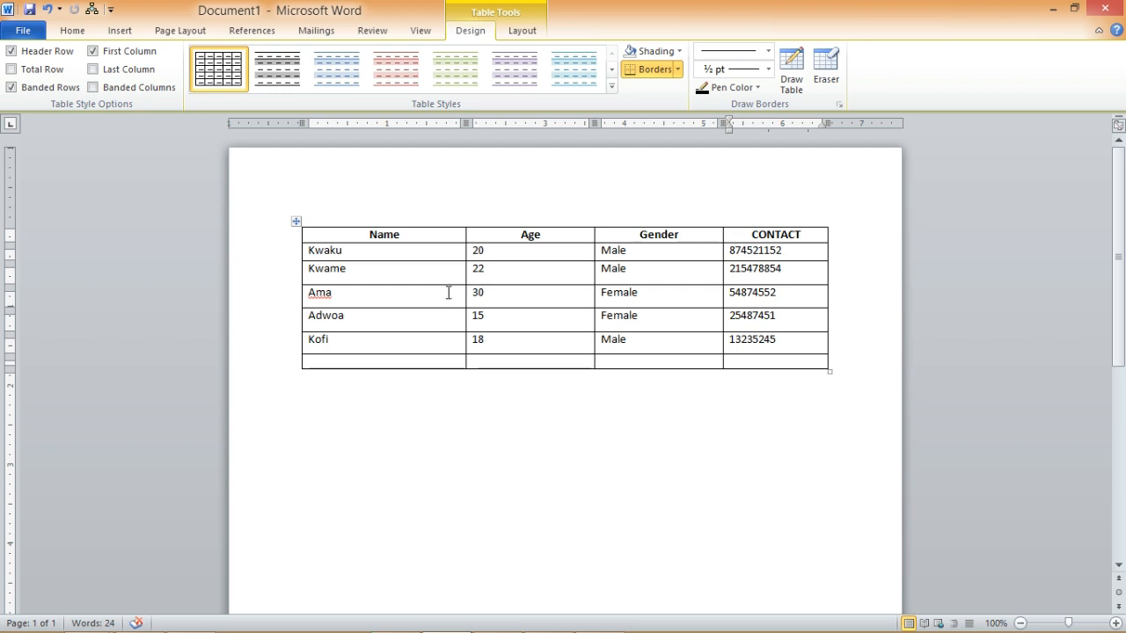
Step: Distribute all rows and all columns of the whole table evenly
left_click(295, 223)
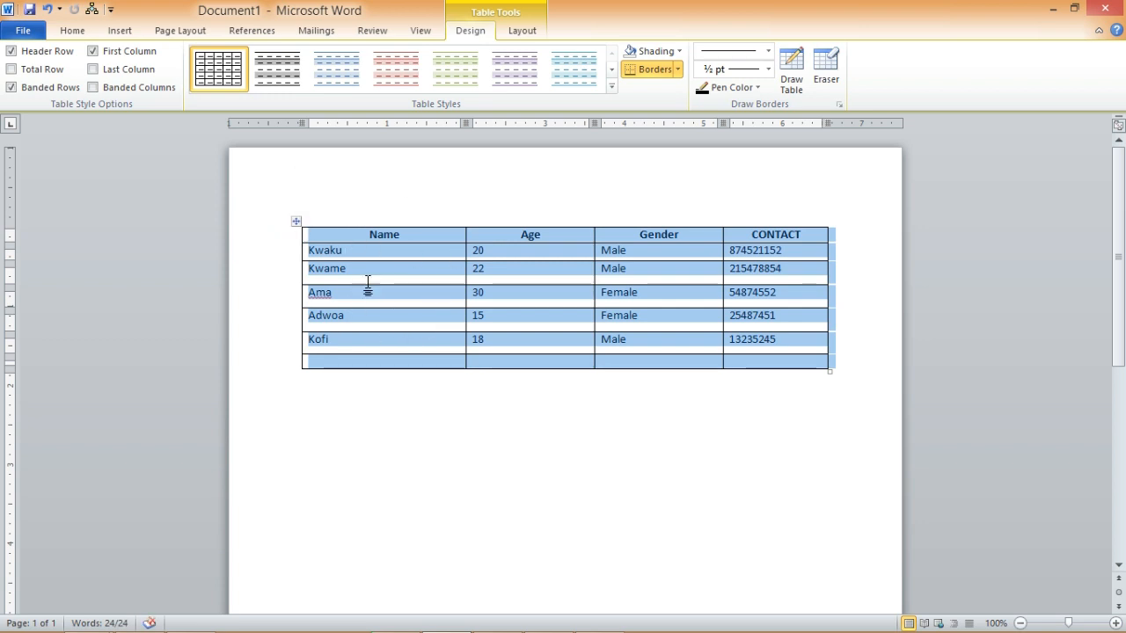
right_click(430, 279)
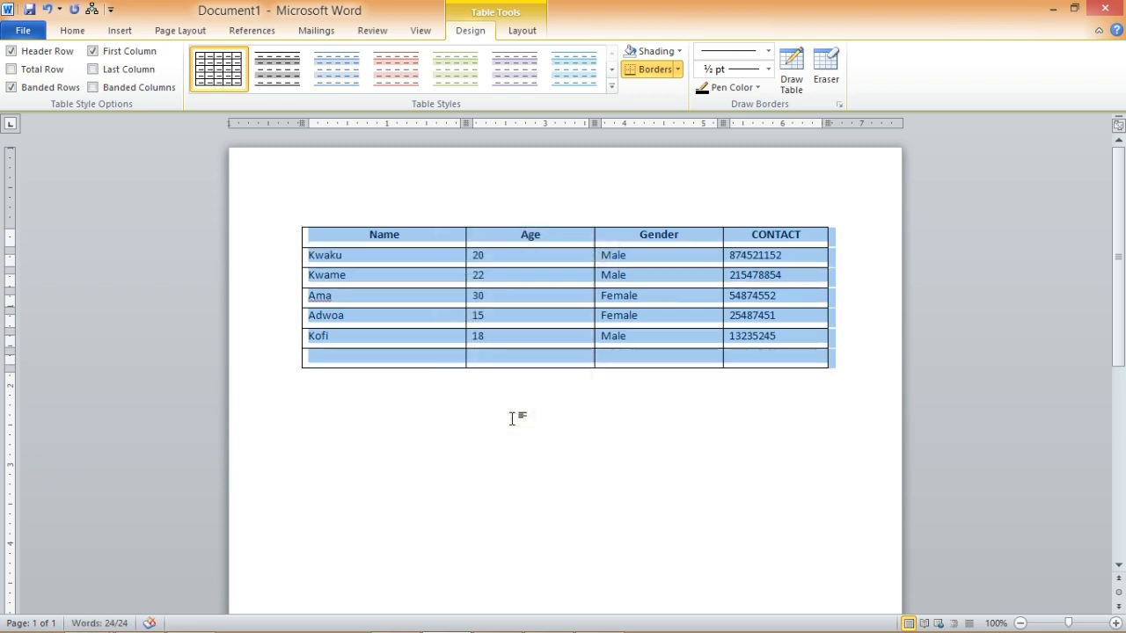
right_click(419, 295)
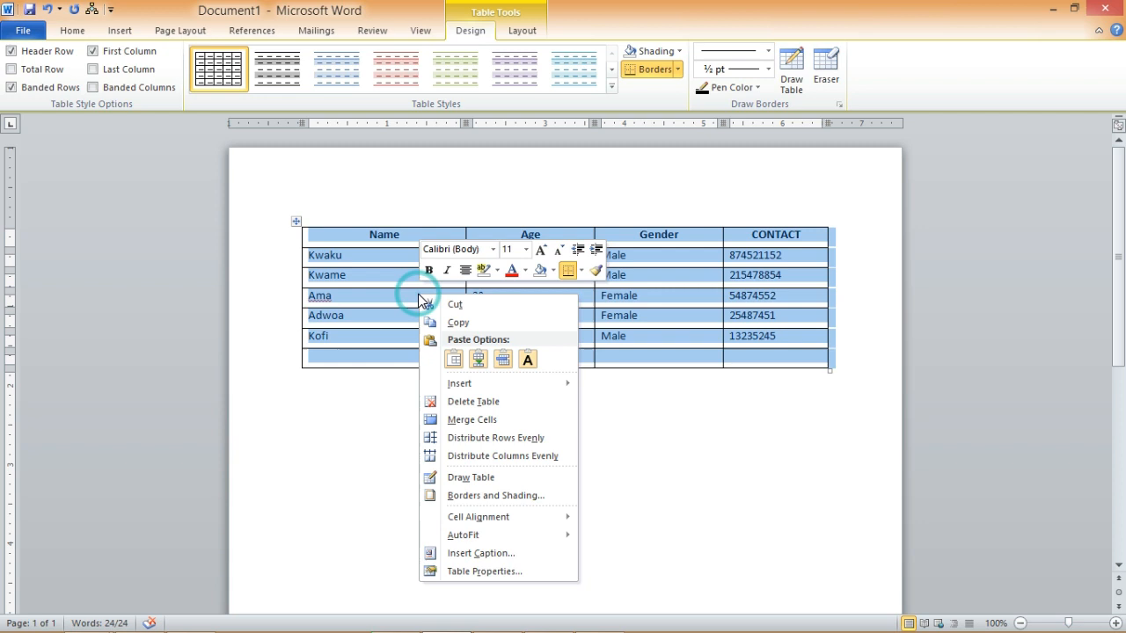
left_click(498, 463)
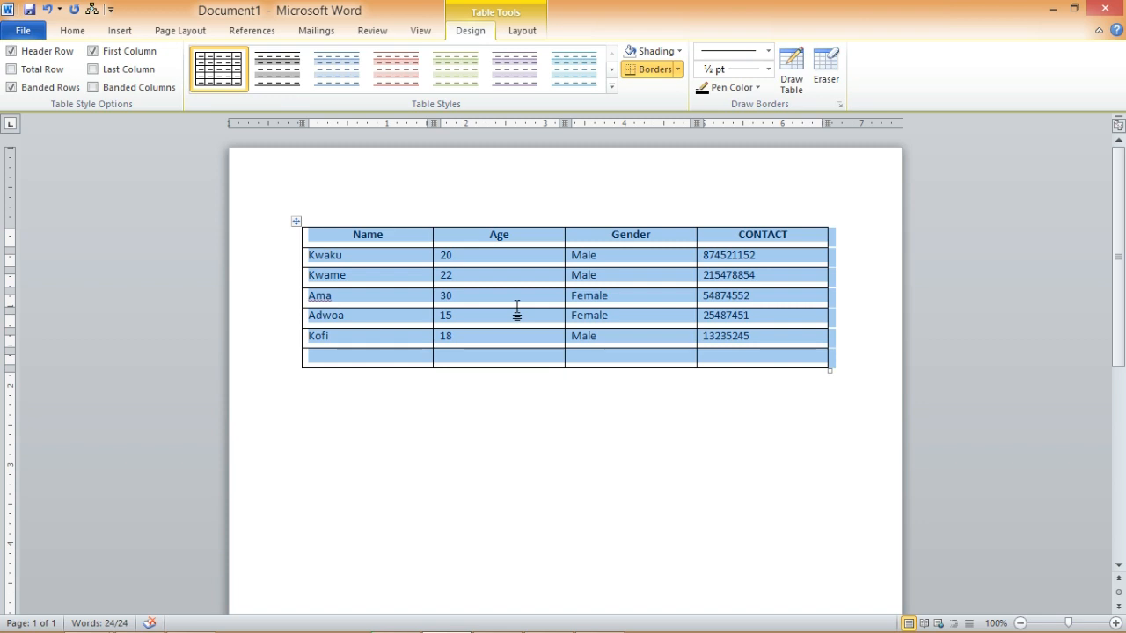
Step: Merge the two empty last-row cells under Gender and CONTACT into one cell
left_click(611, 339)
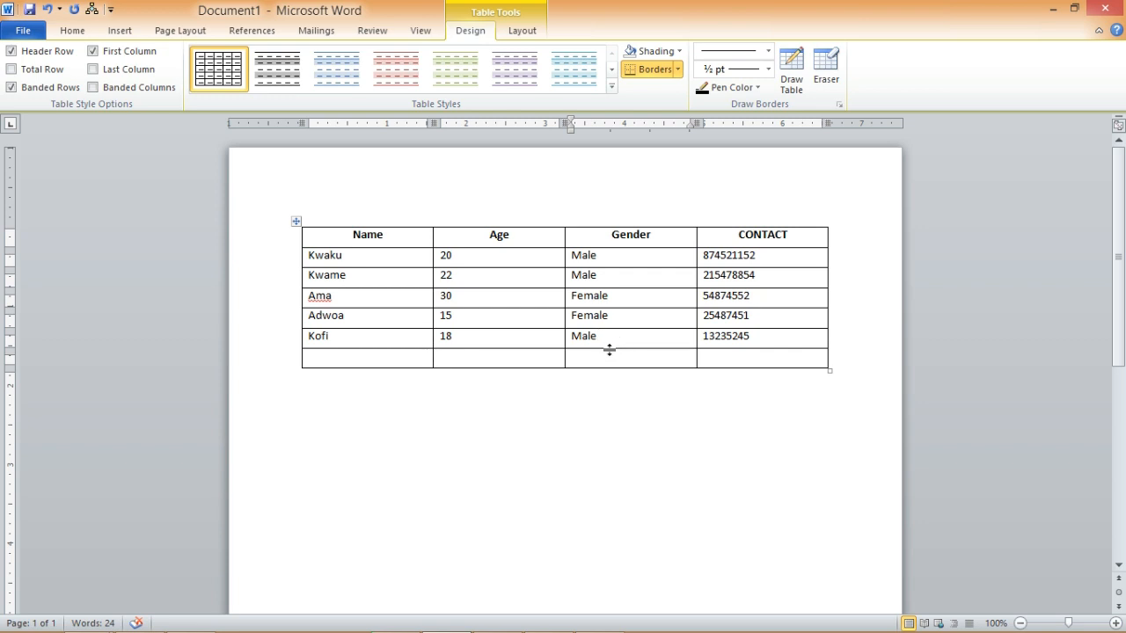
left_click(671, 356)
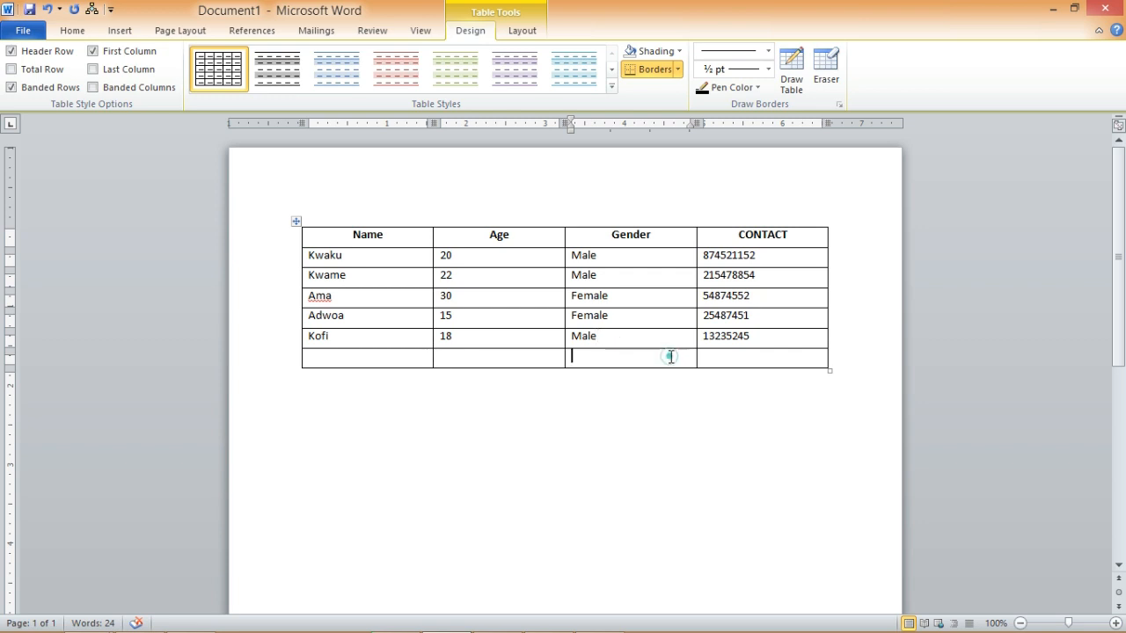
left_click(722, 356)
left_click_drag(654, 357, 713, 355)
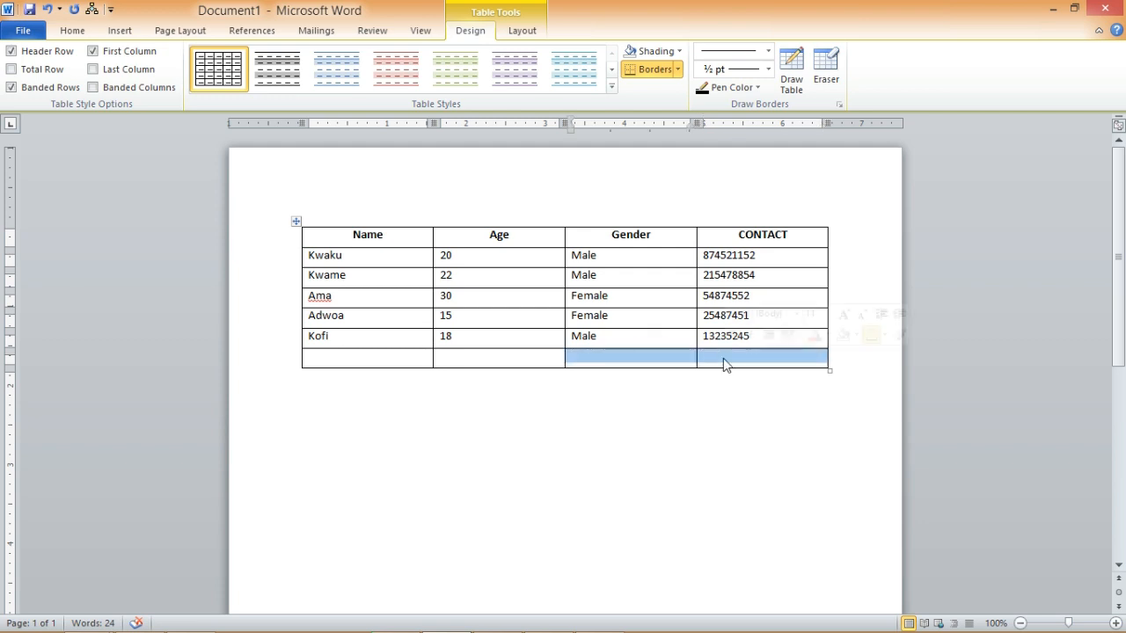
right_click(723, 358)
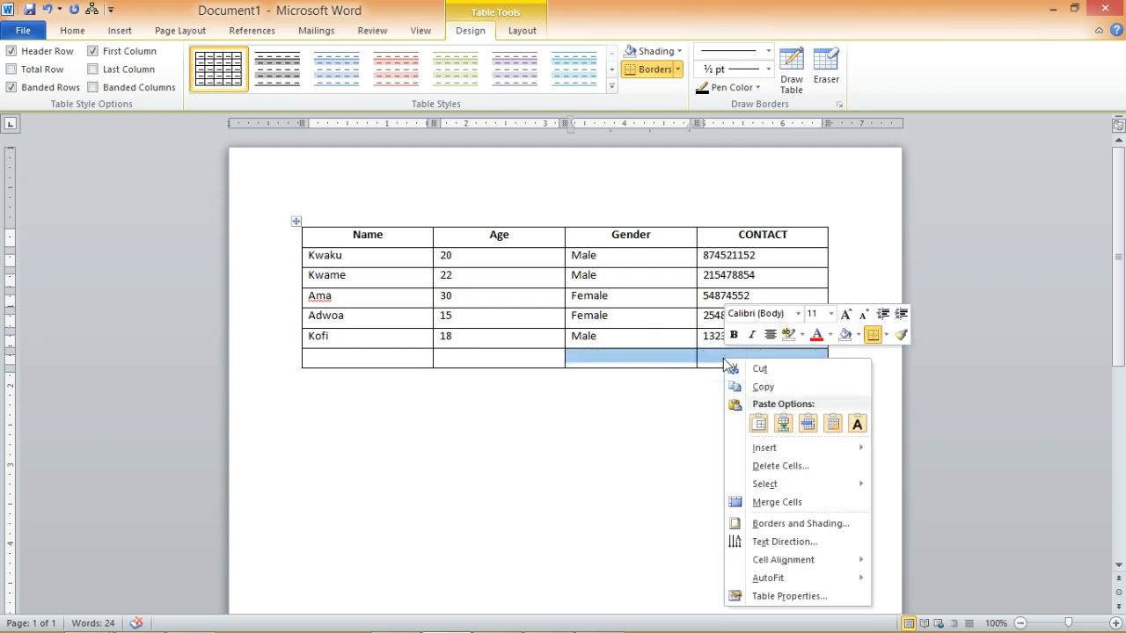
left_click(767, 506)
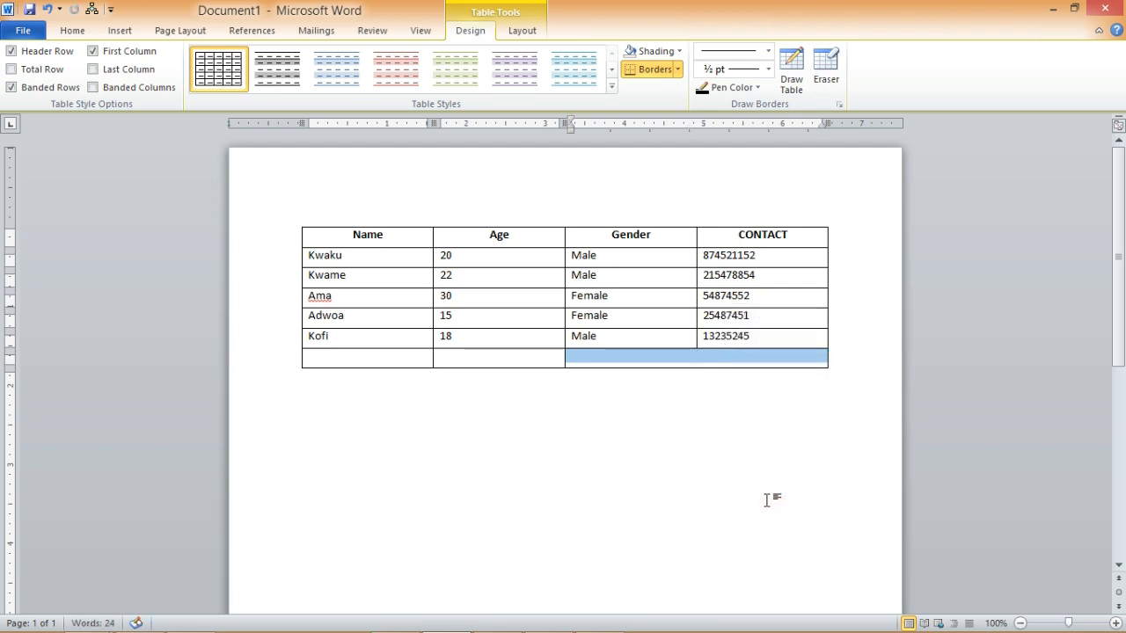
left_click(712, 418)
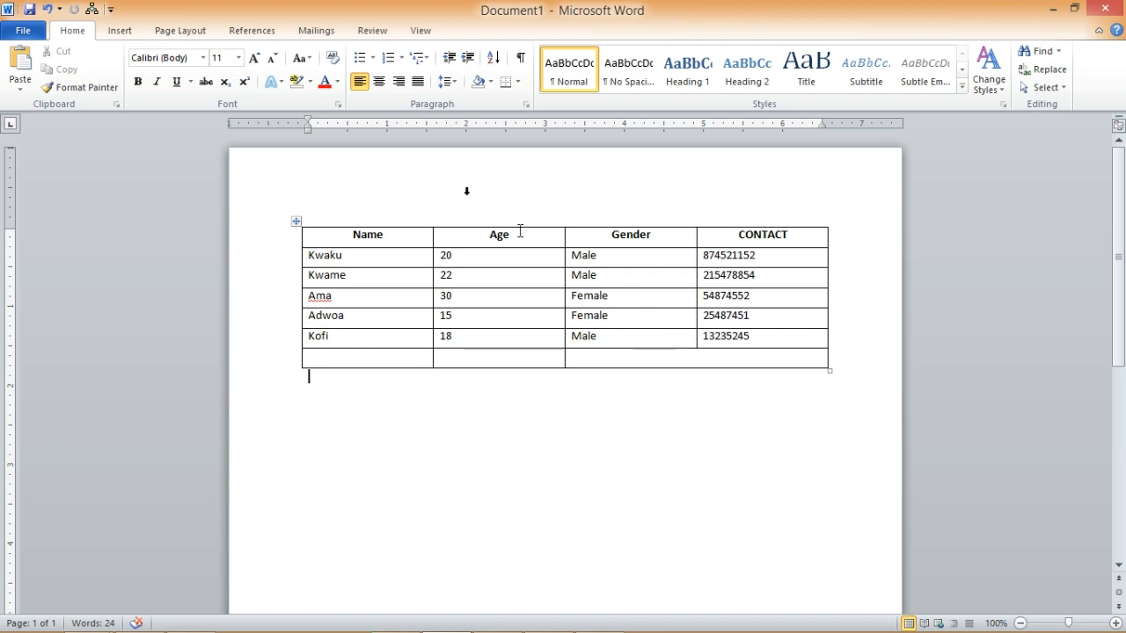
Step: Draw a horizontal border through the merged last-row cell to split it into two rows
left_click(121, 31)
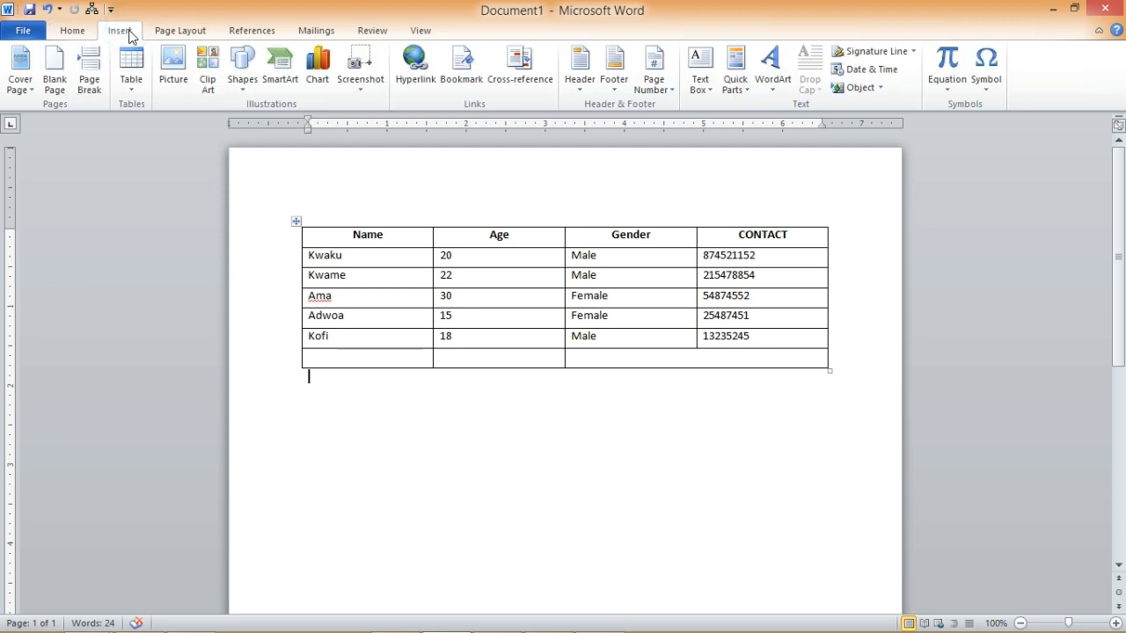
left_click(132, 83)
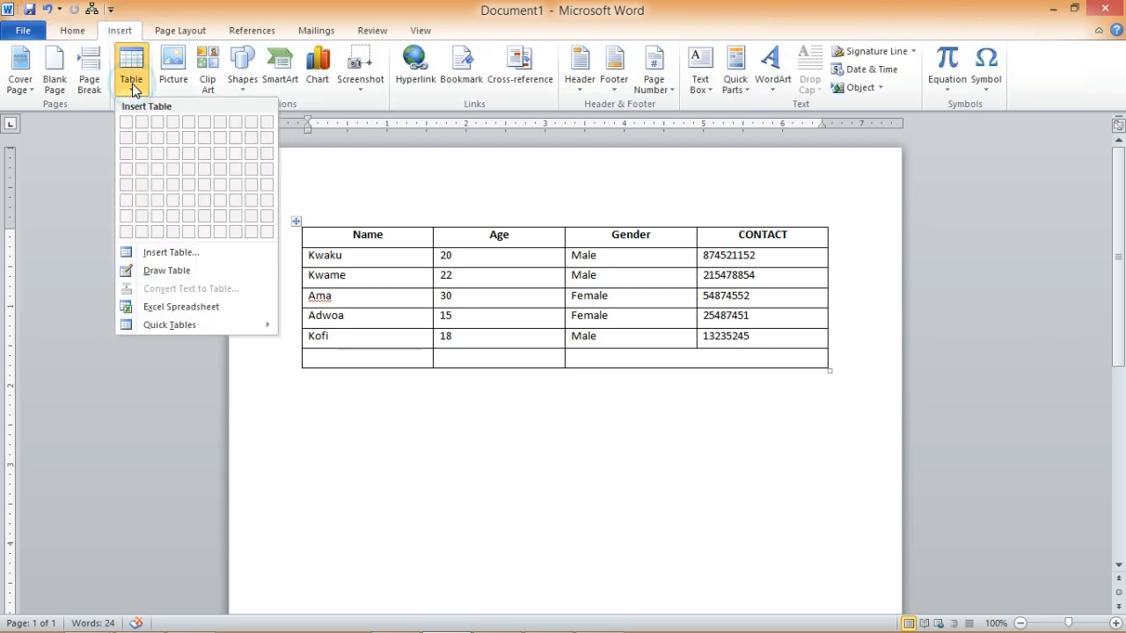
left_click(152, 272)
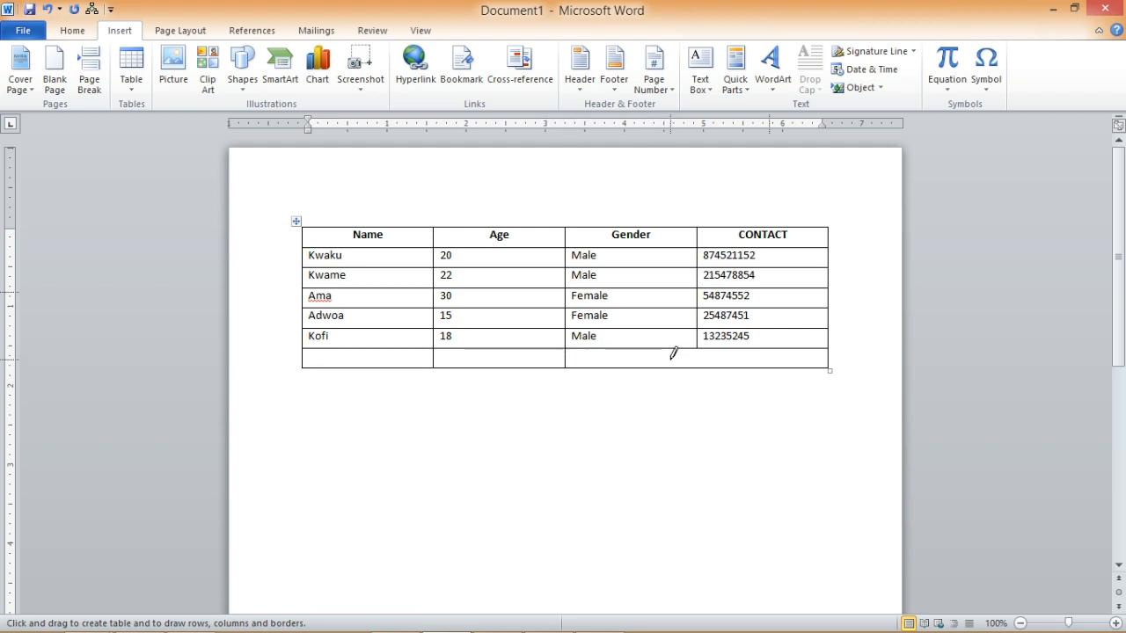
left_click_drag(672, 357, 810, 348)
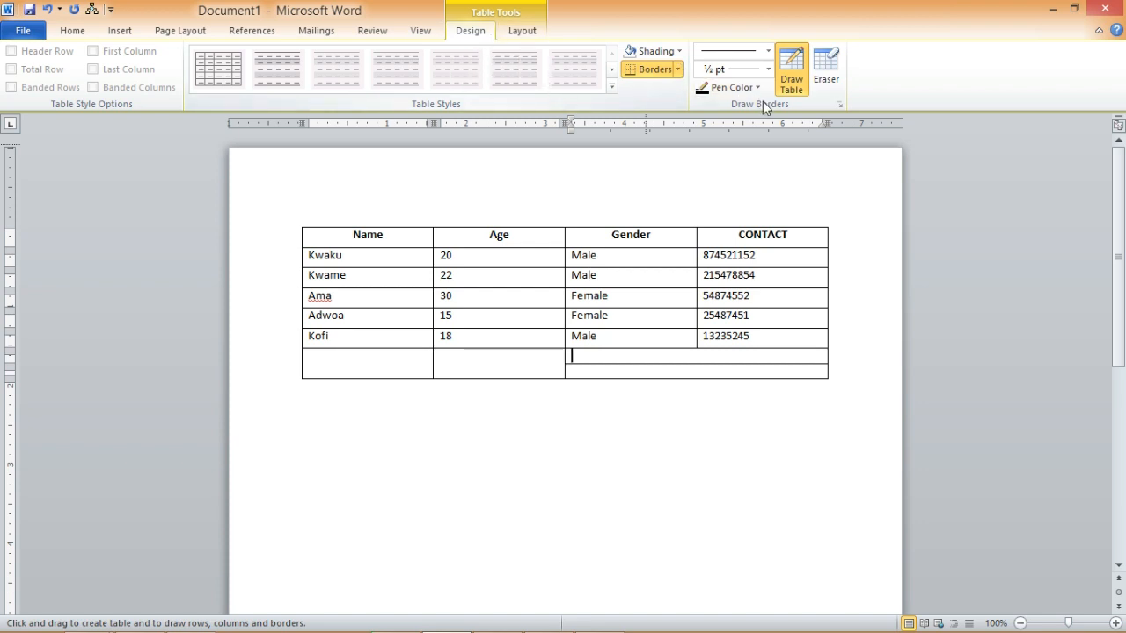
Step: Erase the horizontal border in the merged cell and the last row's remaining vertical borders to leave a single cell across the table
left_click(832, 62)
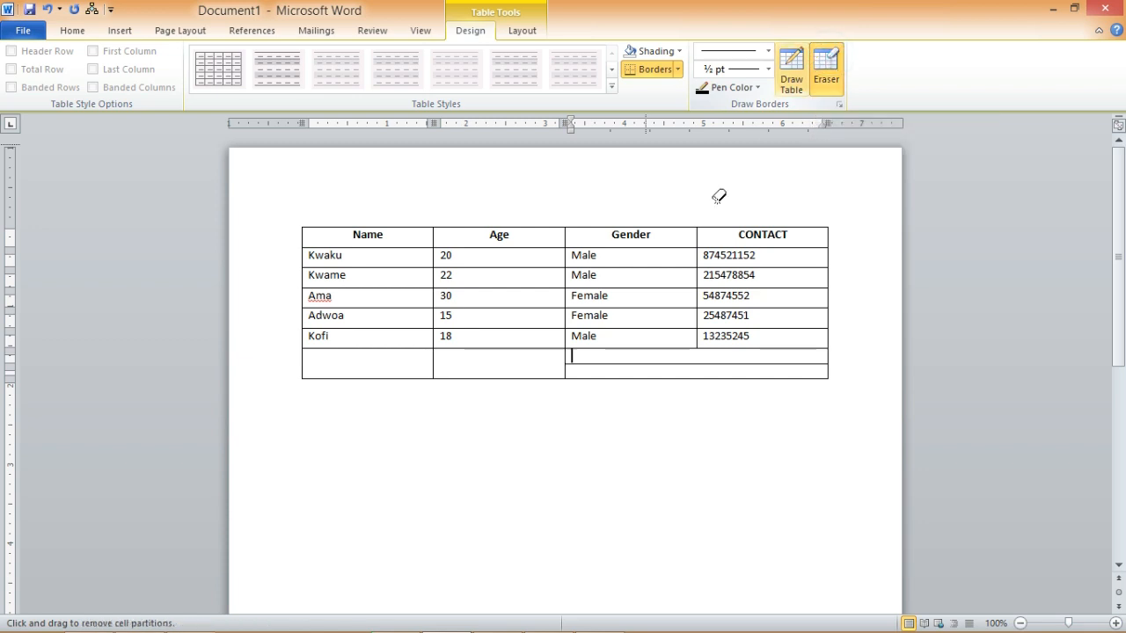
left_click(702, 363)
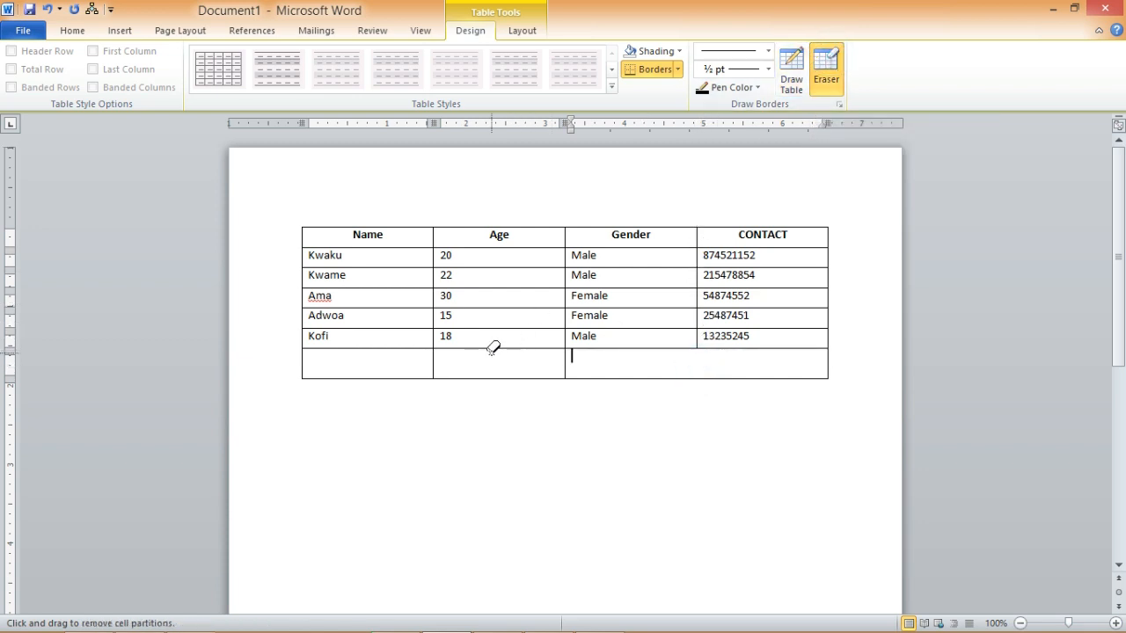
left_click(568, 359)
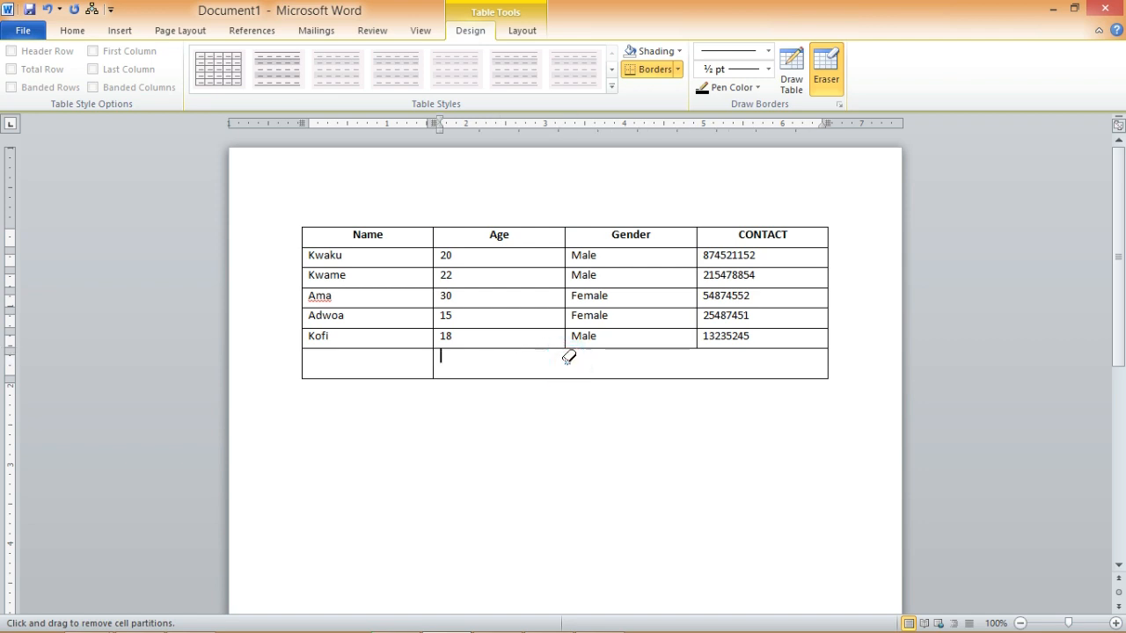
left_click(436, 360)
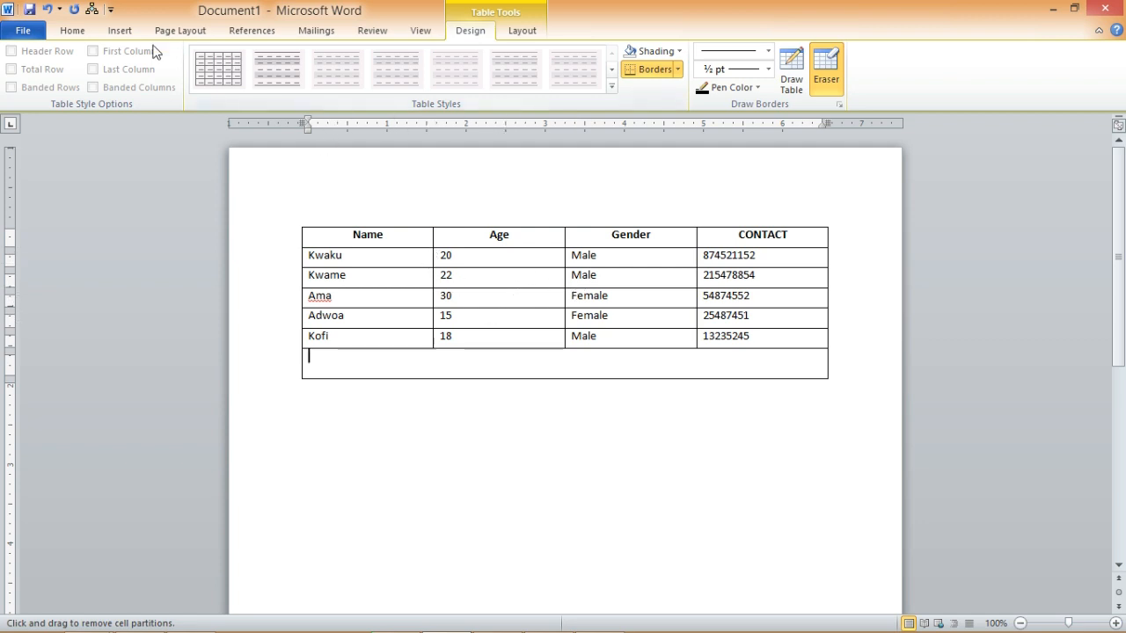
left_click(118, 33)
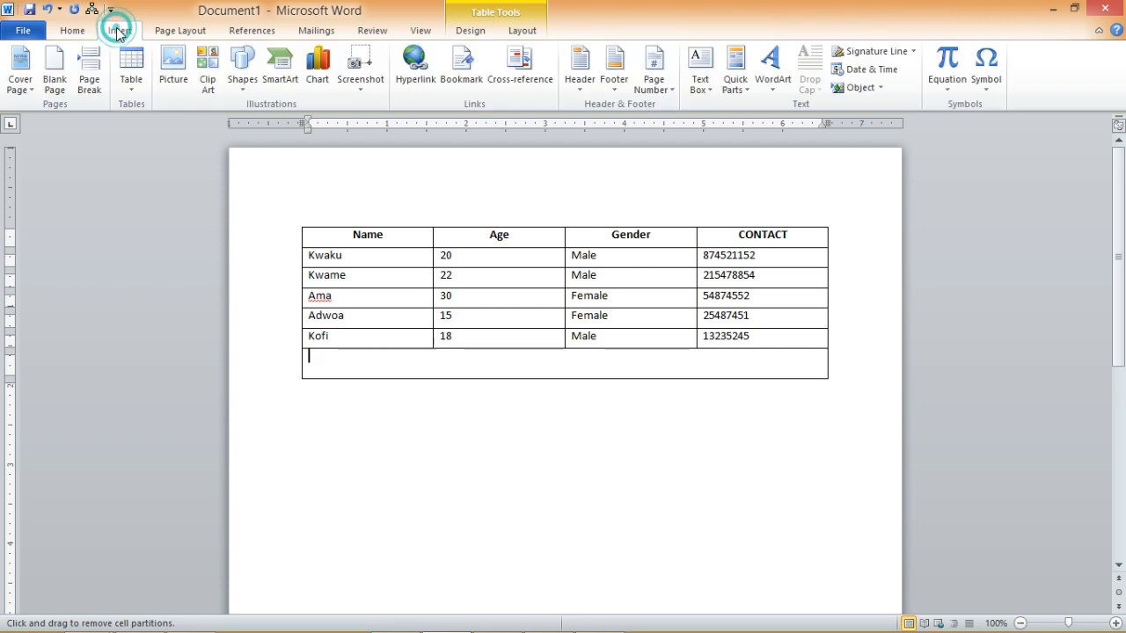
left_click(130, 80)
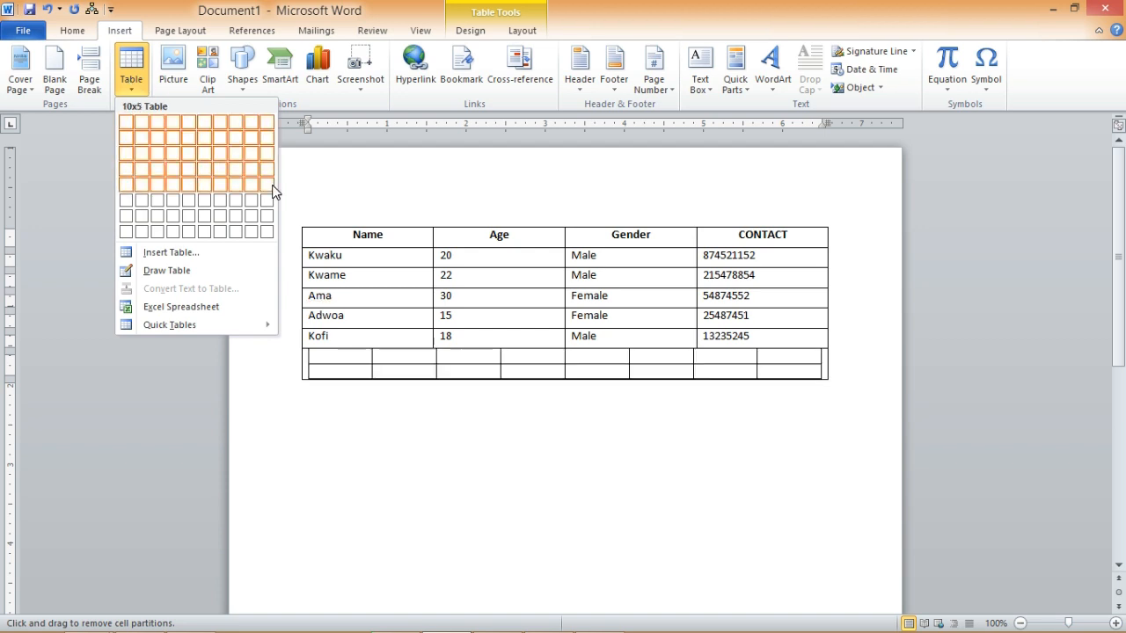
left_click(465, 176)
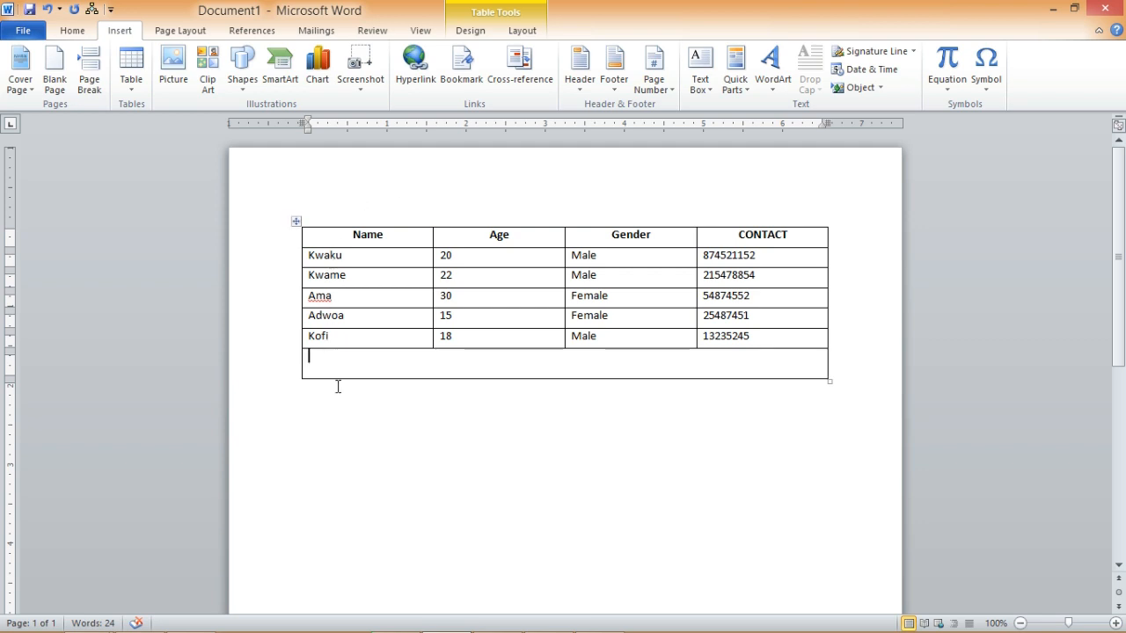
left_click(333, 420)
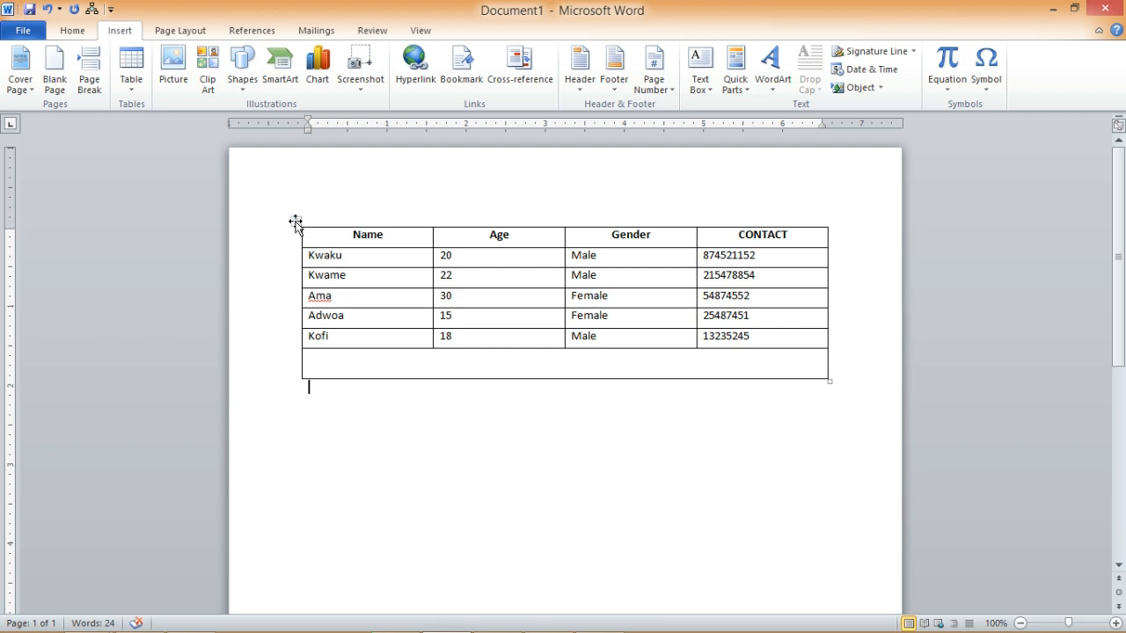
Step: Move the table down slightly and enter the title "A LIST MY FAMILY MEMBERS" in the blank line above it
left_click_drag(295, 220, 291, 266)
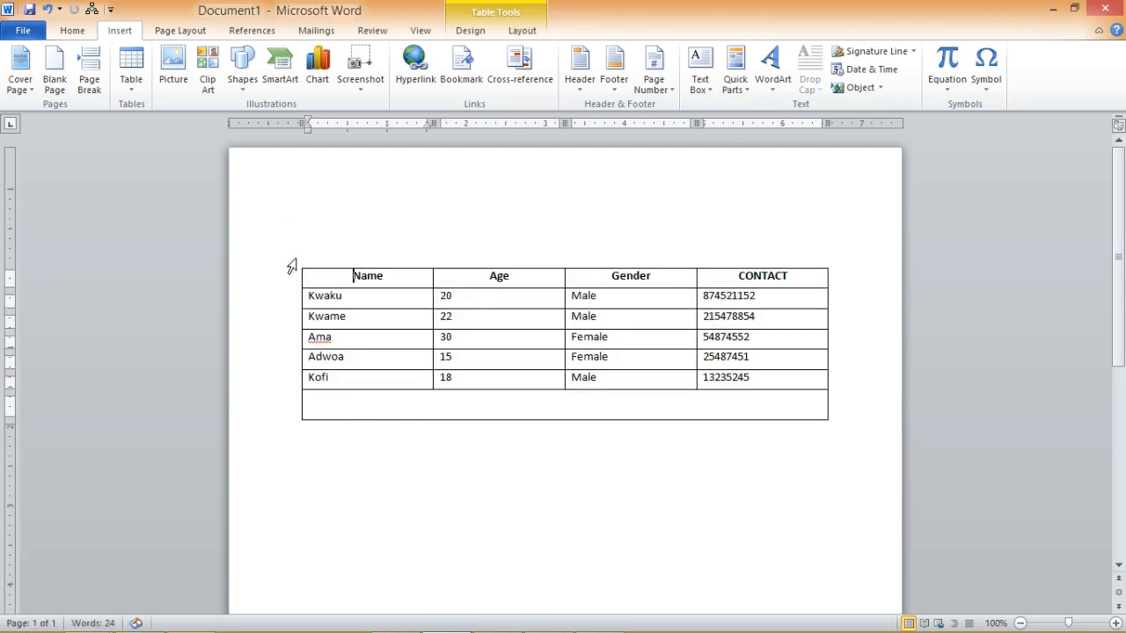
left_click(346, 241)
type("A LIST ")
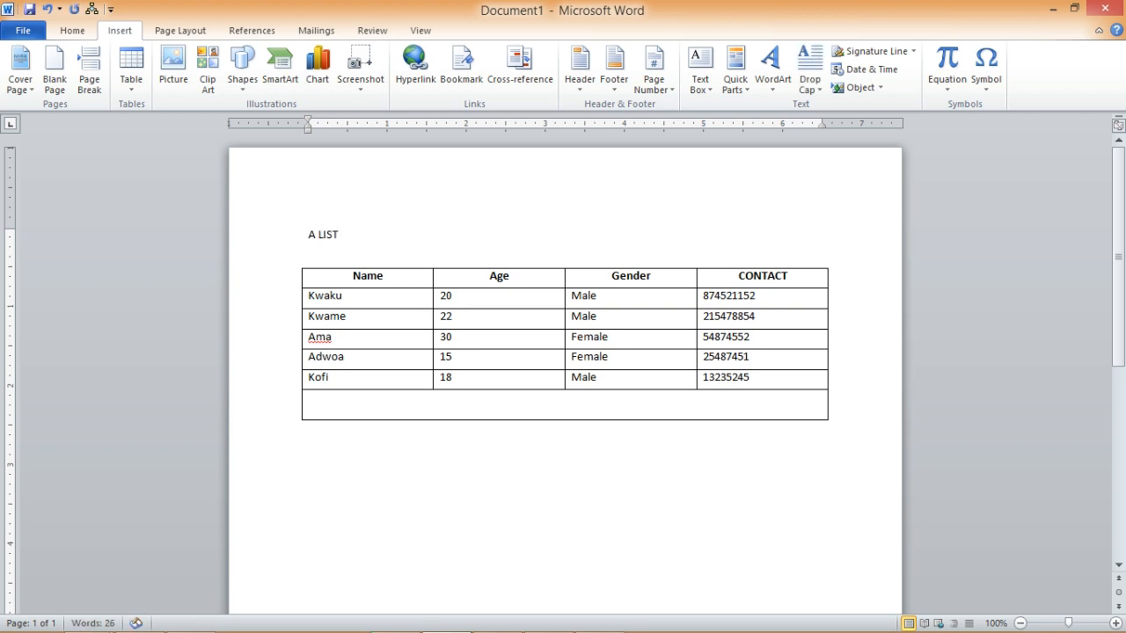
type("MY FAMILY")
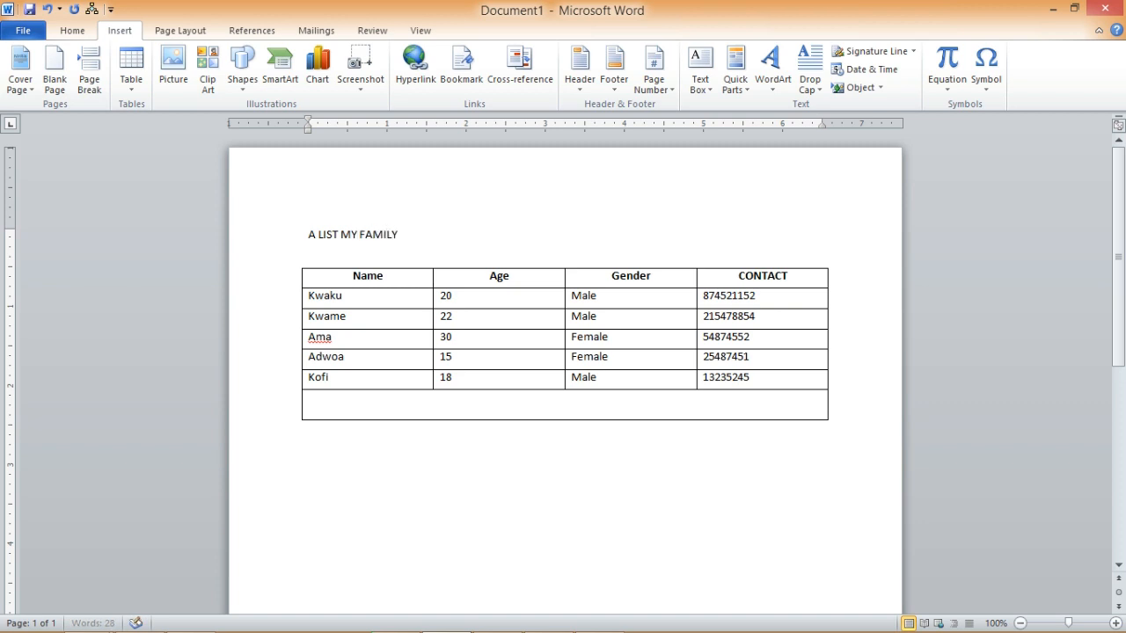
type(" MEMEBER")
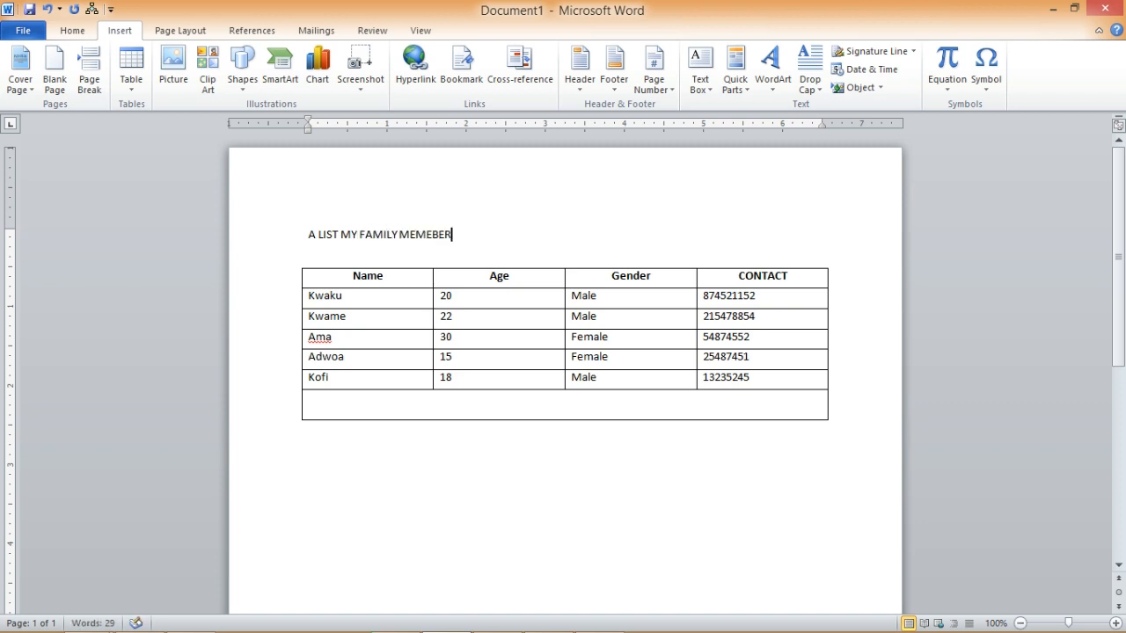
key("BackSpace")
key("BackSpace")
key("BackSpace")
key("BackSpace")
type("BERS")
Step: Center the title line above the table and make its text bold
left_click(305, 233)
left_click(83, 32)
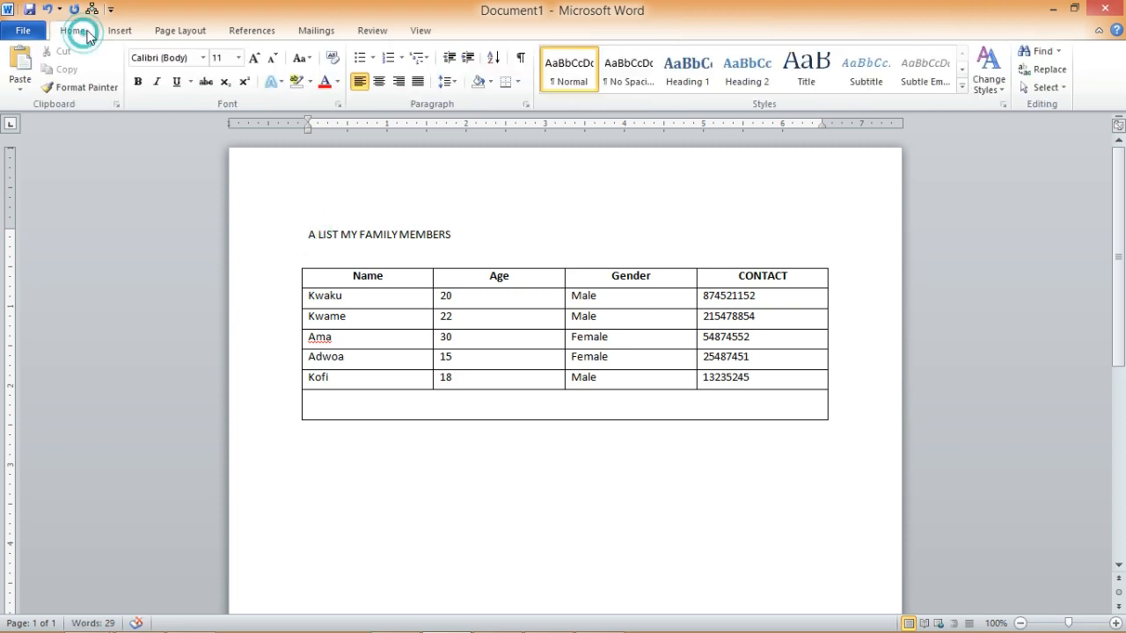
left_click(379, 81)
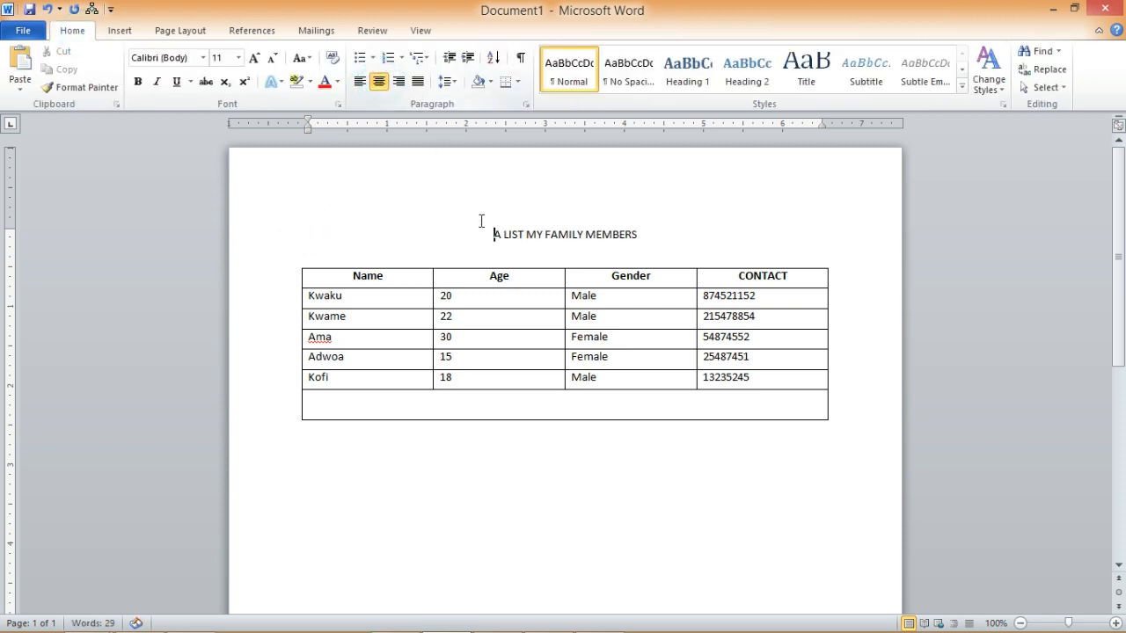
left_click_drag(495, 237, 610, 222)
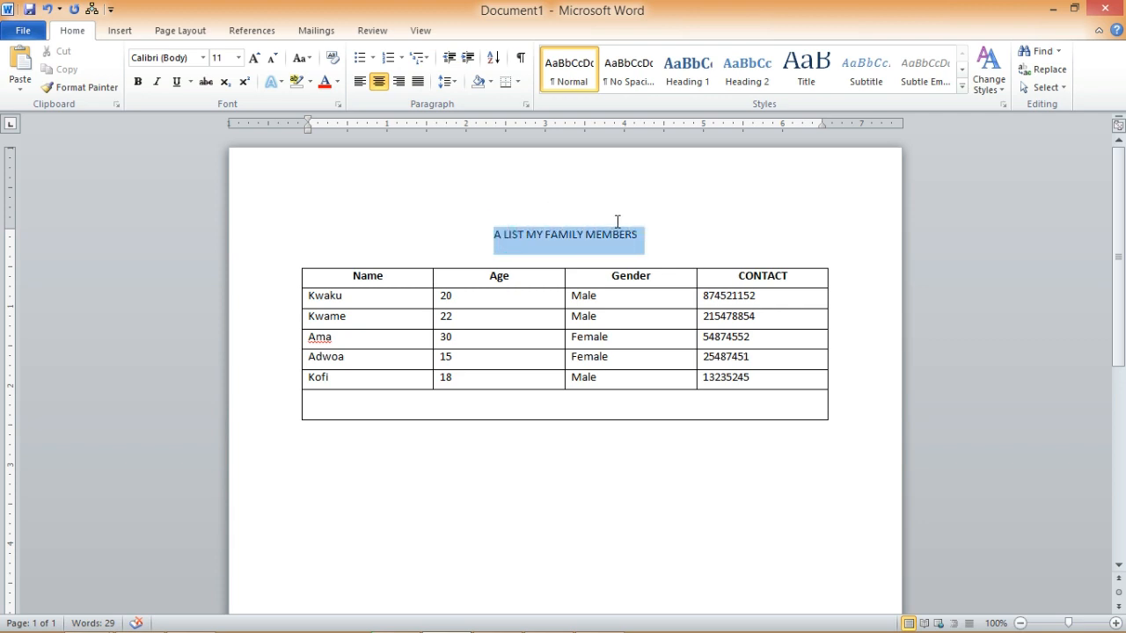
left_click(138, 82)
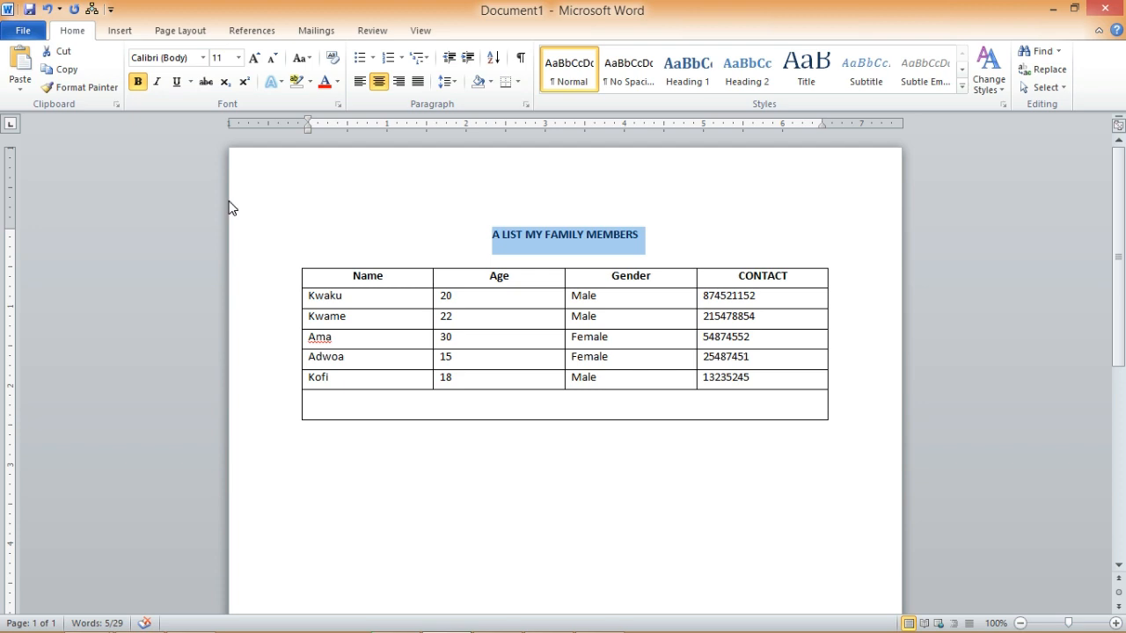